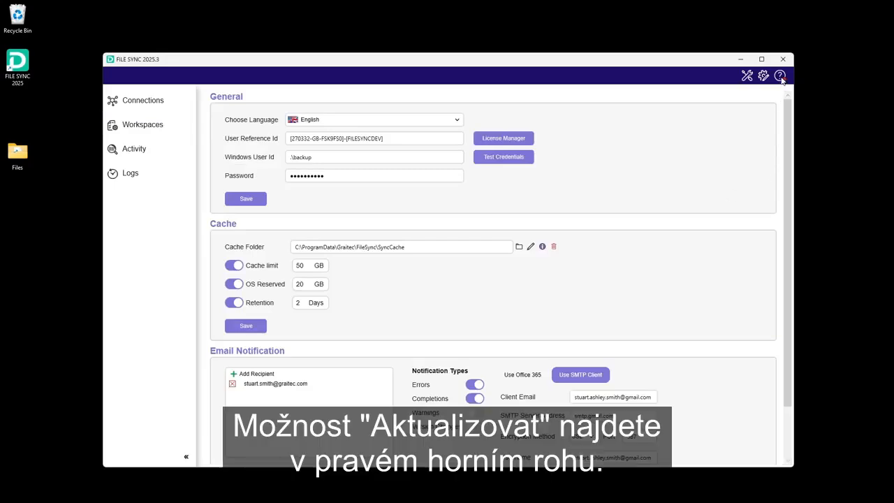
# Step: Install the available FILE SYNC update, accepting the terms in the License Agreement
pyautogui.click(781, 77)
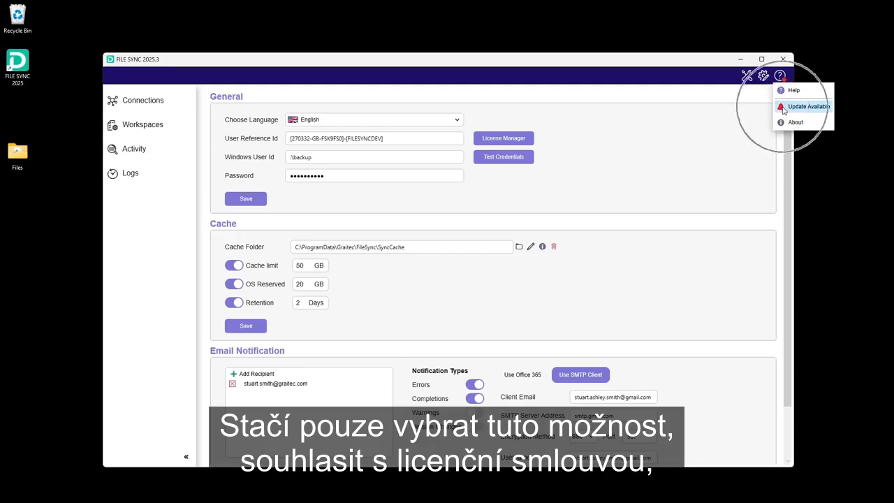
pyautogui.click(808, 106)
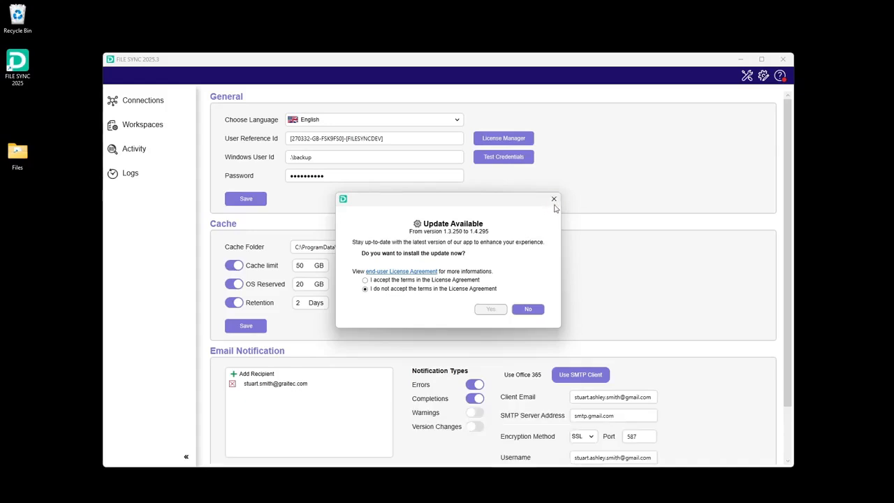
pyautogui.click(365, 280)
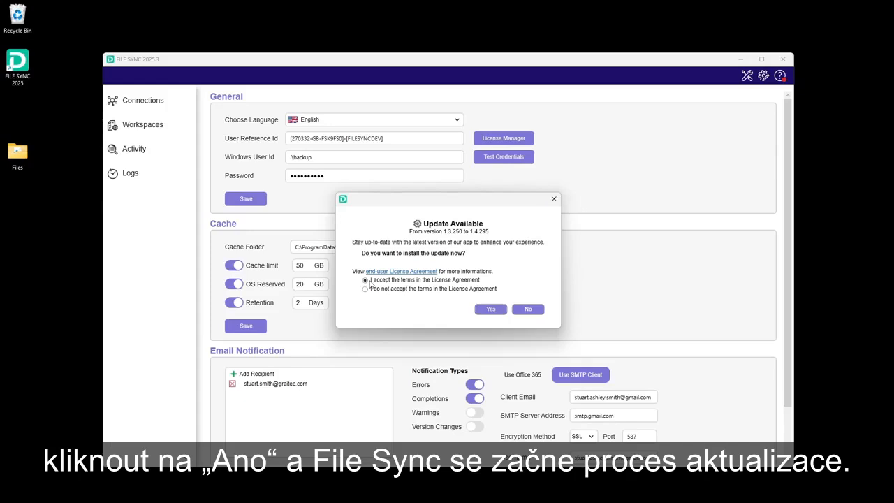
pyautogui.click(490, 312)
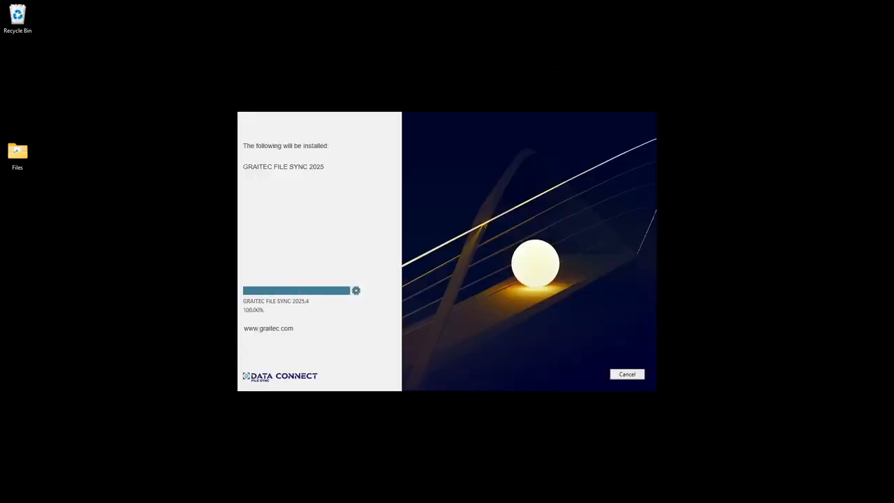
pyautogui.click(639, 377)
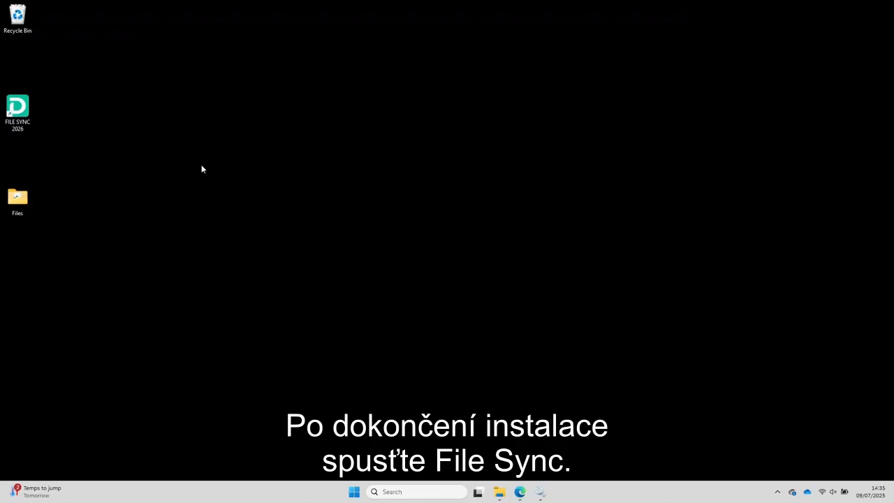
# Step: Launch FILE SYNC 2026 and recover the saved configuration by entering the Windows account password for the backup user
pyautogui.doubleClick(24, 108)
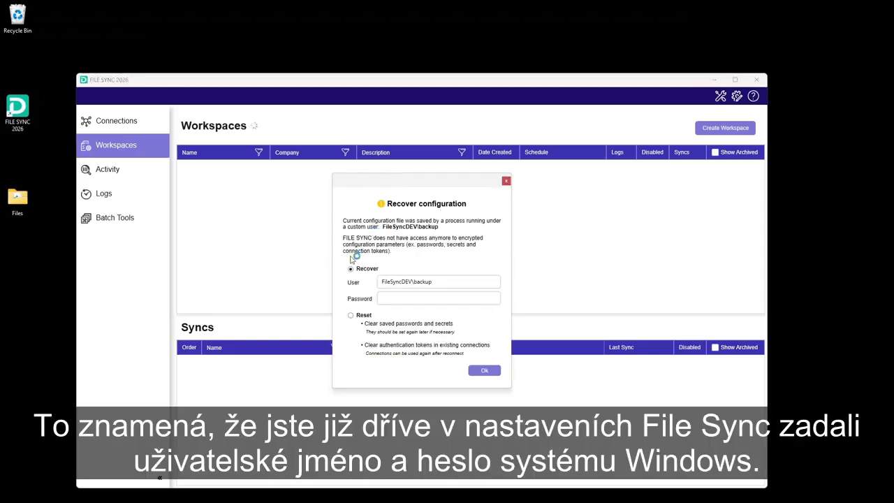
pyautogui.moveTo(443, 283); pyautogui.dragTo(376, 283)
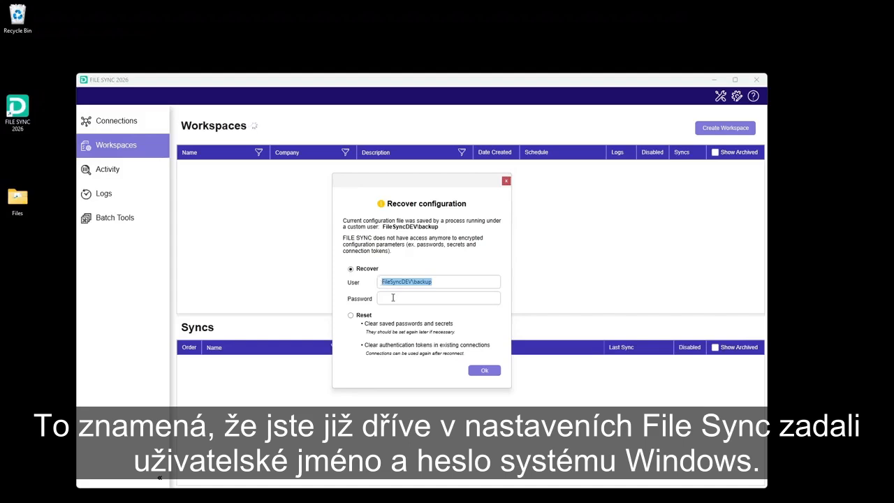
pyautogui.click(392, 298)
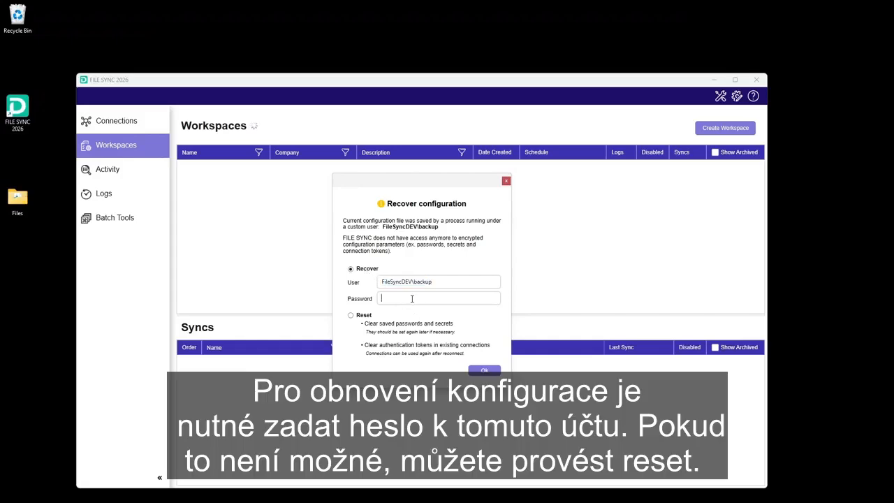
pyautogui.write('*********')
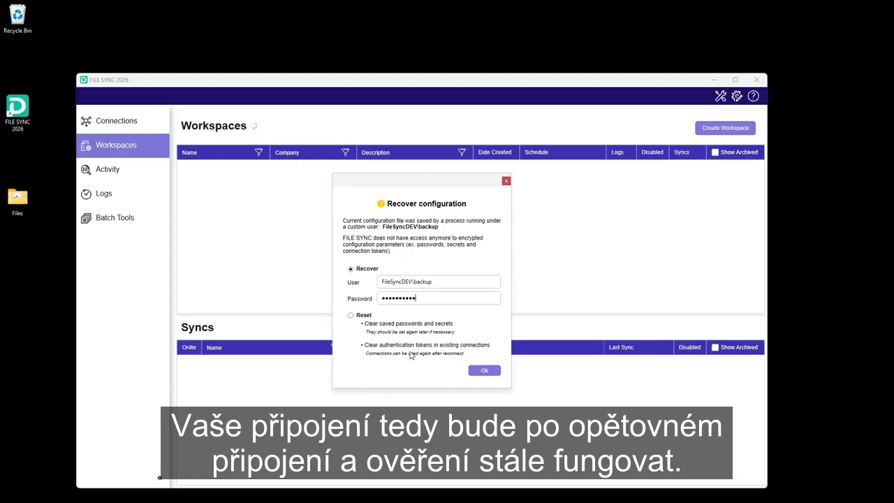
pyautogui.click(485, 370)
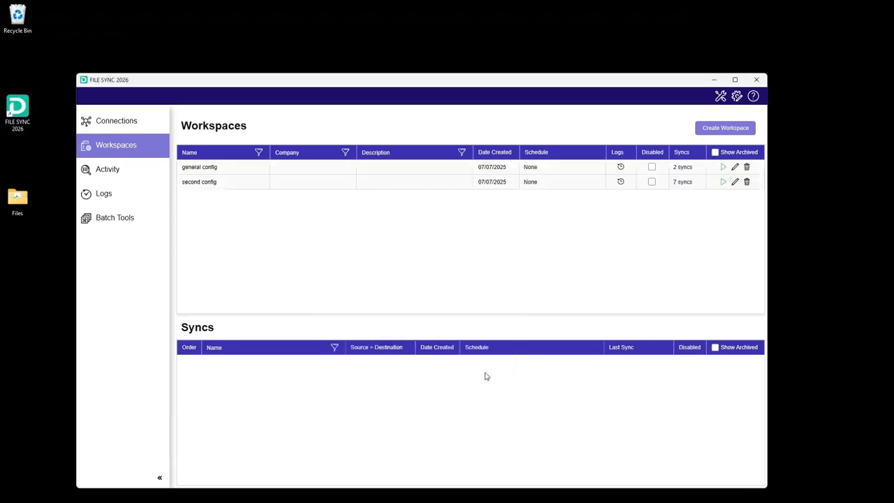
# Step: Open the application settings and go to the Autodesk Client Id field in the Autodesk Connector section
pyautogui.click(738, 97)
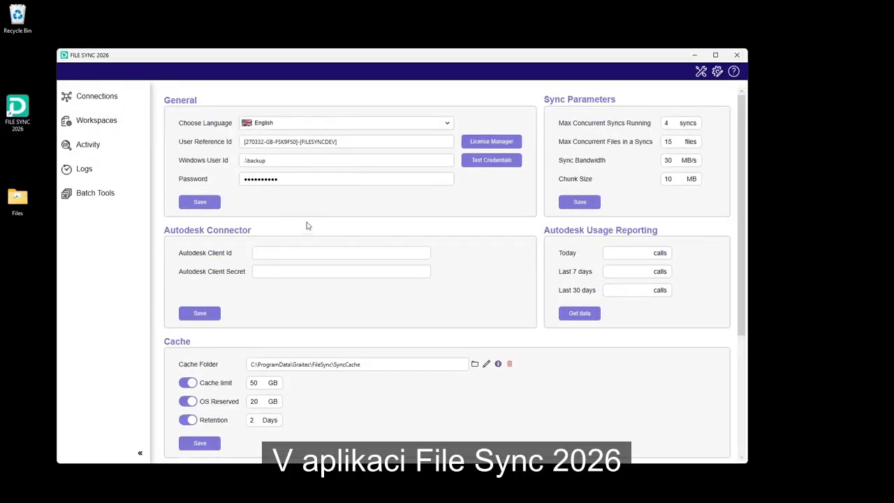
pyautogui.click(276, 250)
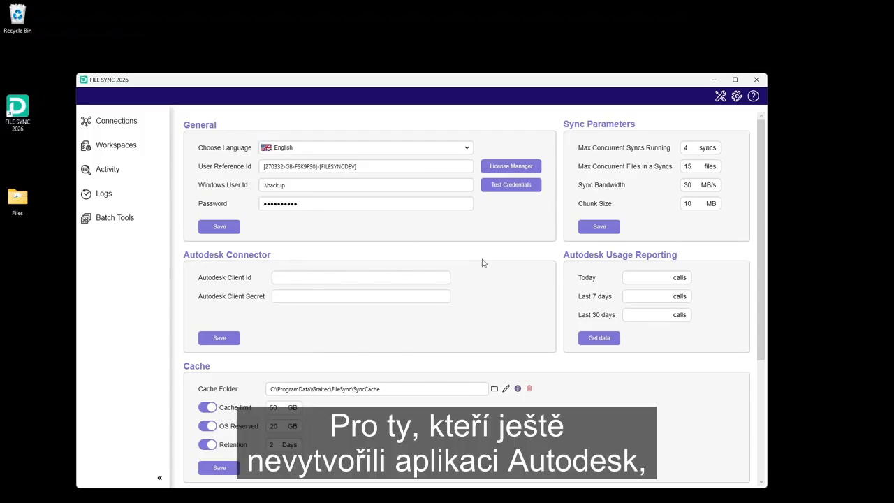
# Step: Switch to Edge and read the Platform Authentication for FILE SYNC help on creating, installing and connecting an APS app
pyautogui.click(753, 95)
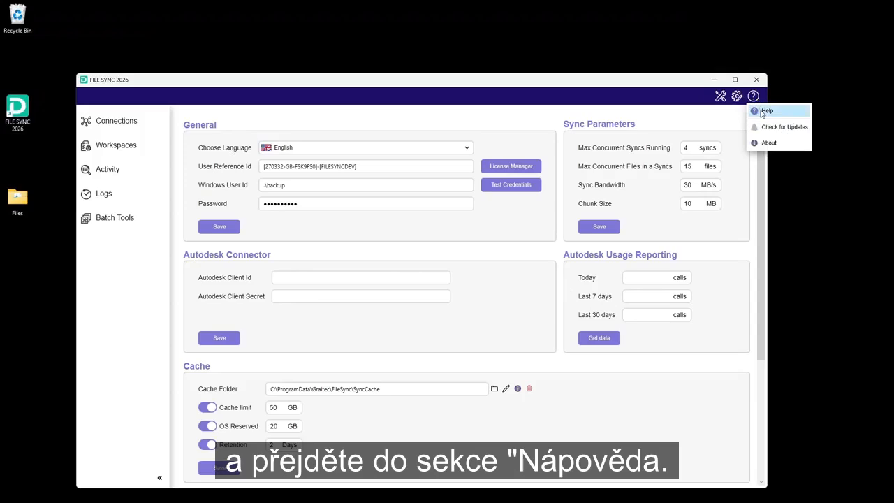
pyautogui.press('super')
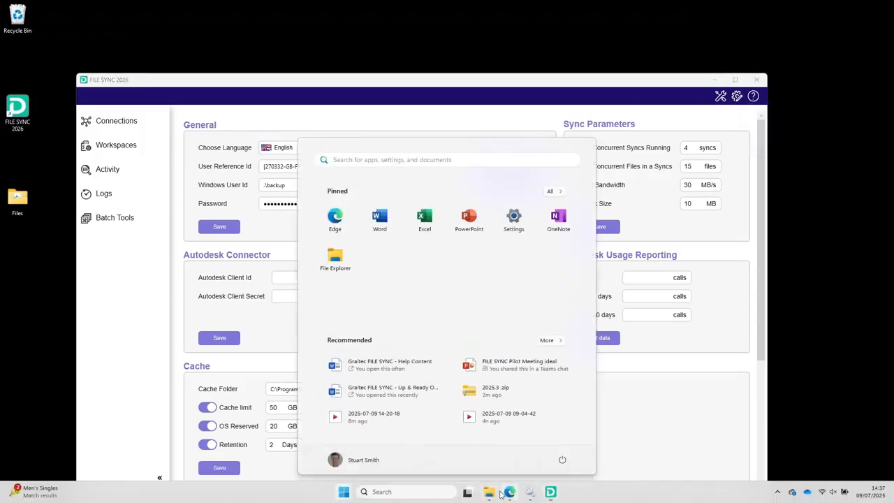
pyautogui.click(509, 492)
pyautogui.click(100, 41)
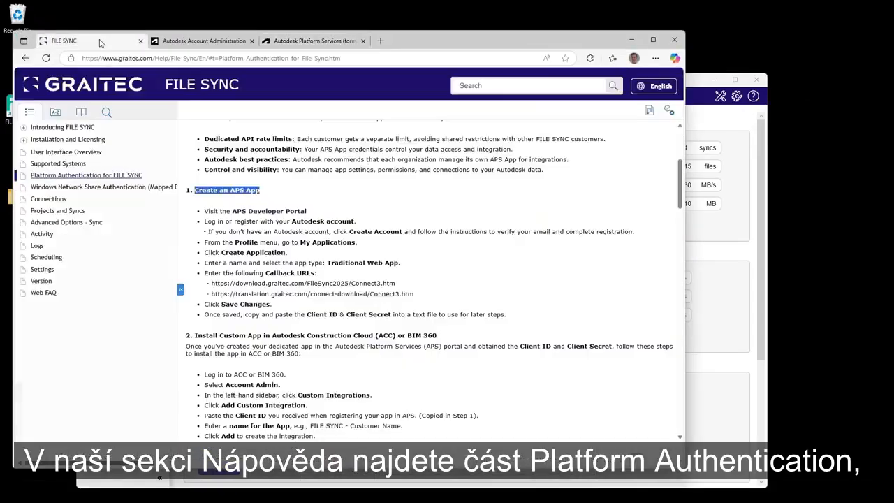
pyautogui.click(67, 174)
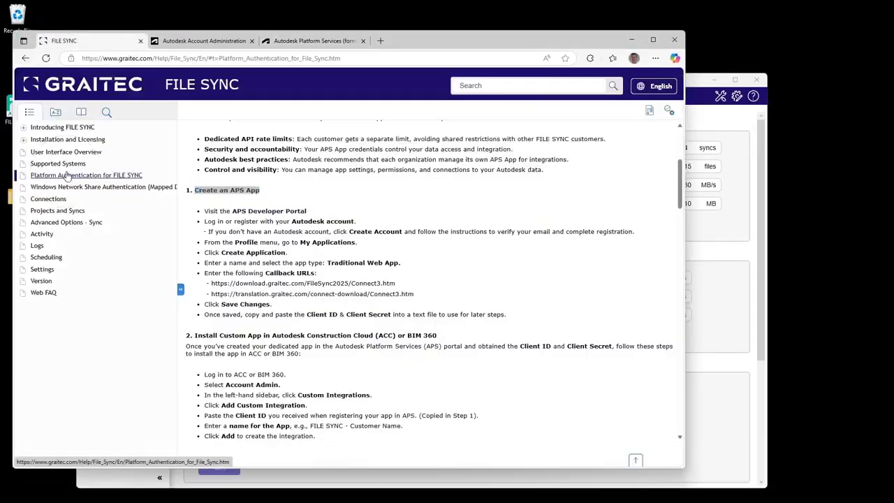
pyautogui.moveTo(679, 185); pyautogui.dragTo(679, 166)
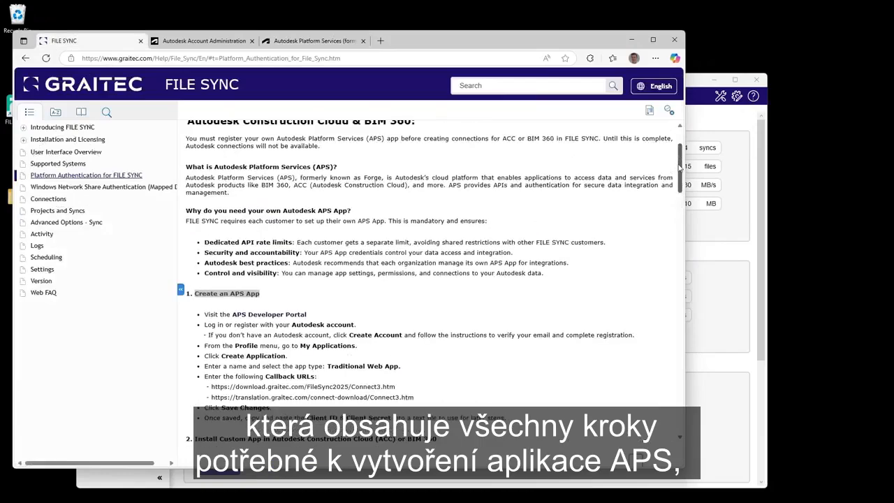
pyautogui.scroll(-2, 225, 227)
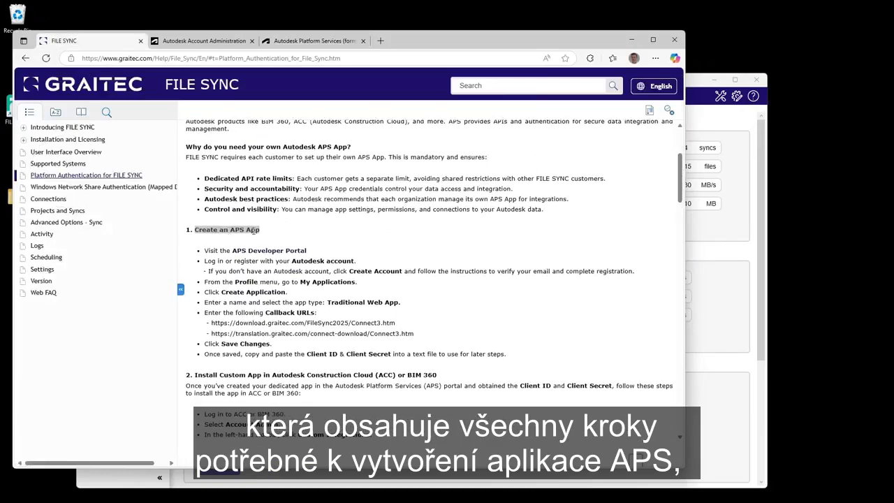
pyautogui.scroll(-3, 253, 230)
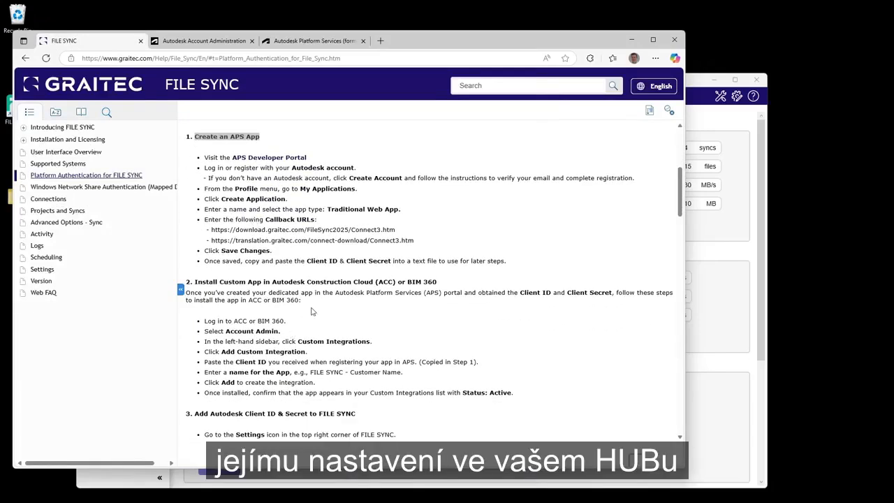
pyautogui.scroll(-6, 312, 312)
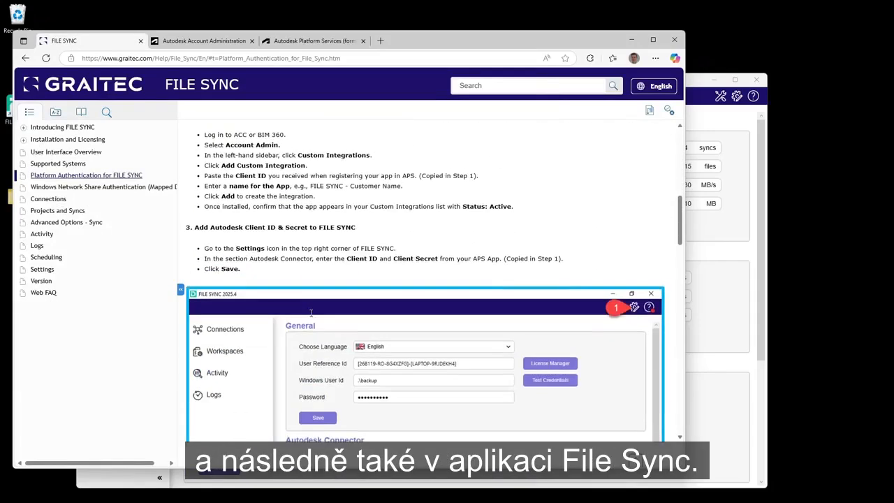
pyautogui.scroll(-6, 312, 318)
pyautogui.scroll(9, 419, 280)
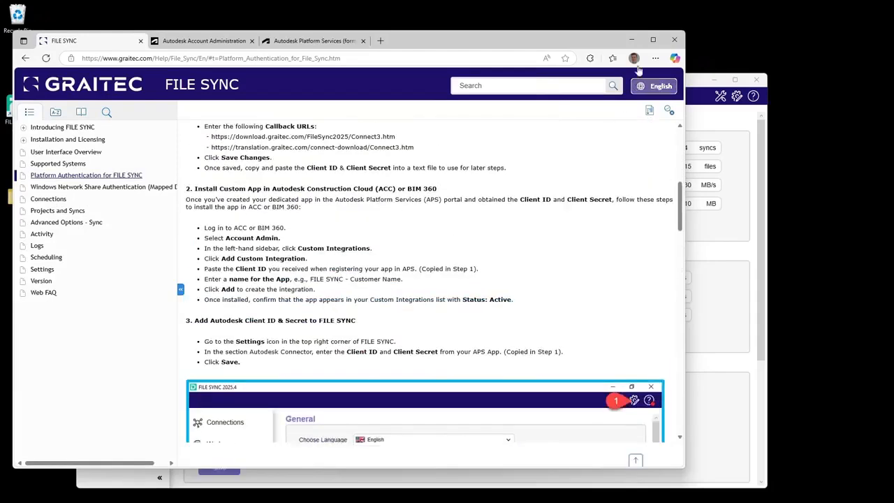
# Step: Open the My applications page of the signed-in account on the Autodesk Platform Services site
pyautogui.click(297, 42)
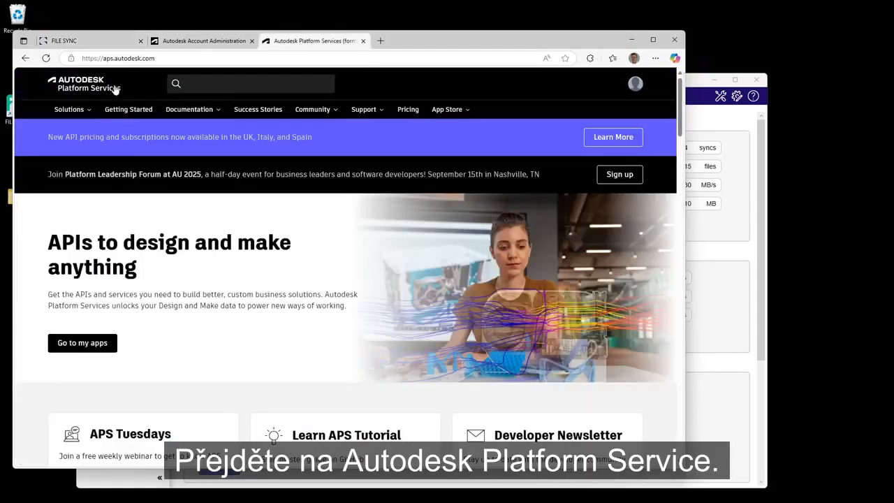
pyautogui.click(639, 85)
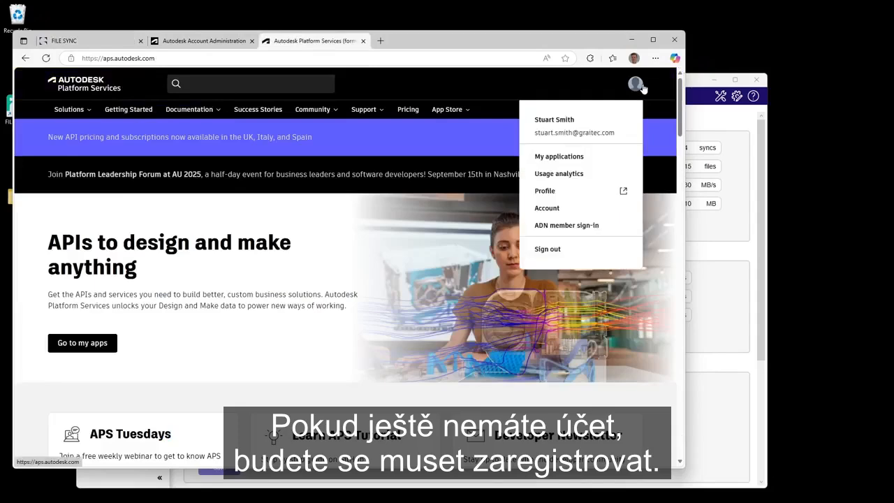
pyautogui.click(571, 157)
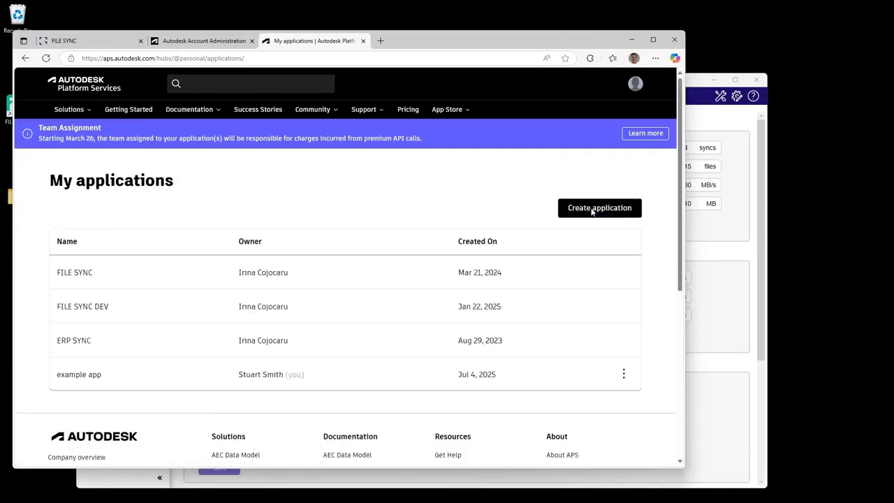
# Step: Create a Traditional Web App application named "customer name - file sync"
pyautogui.click(592, 209)
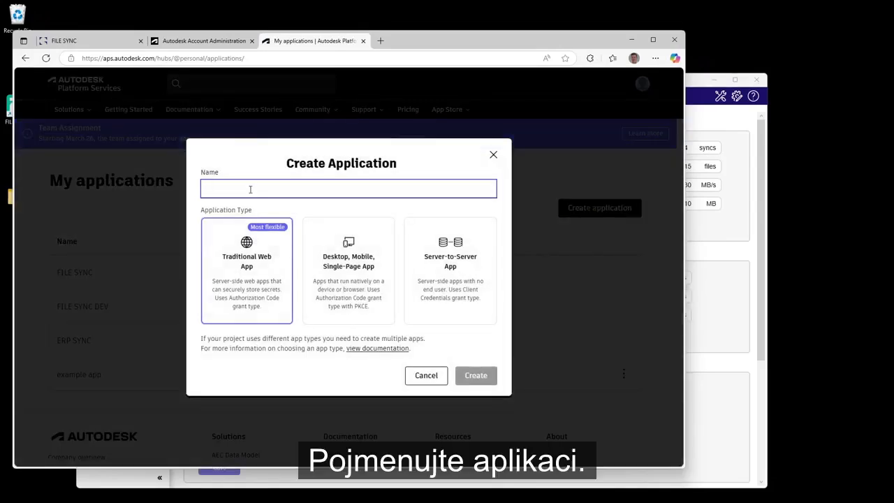
pyautogui.write('customer')
pyautogui.write('name')
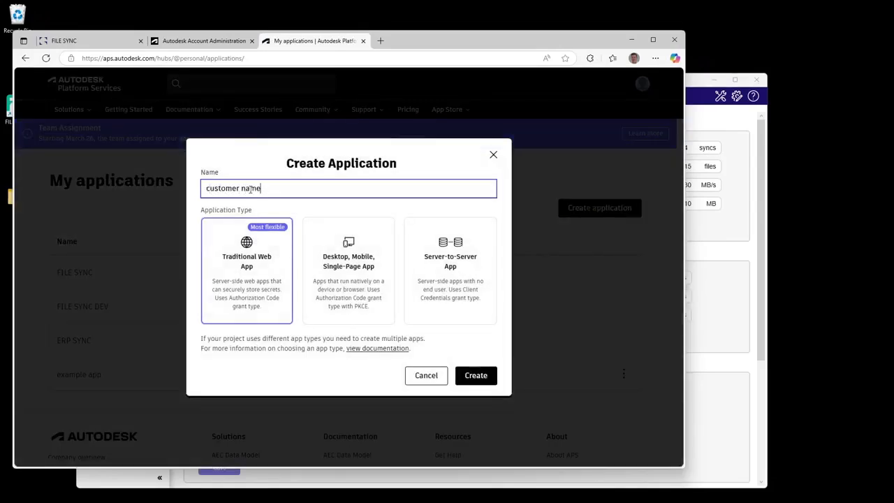
pyautogui.write(' - file sync')
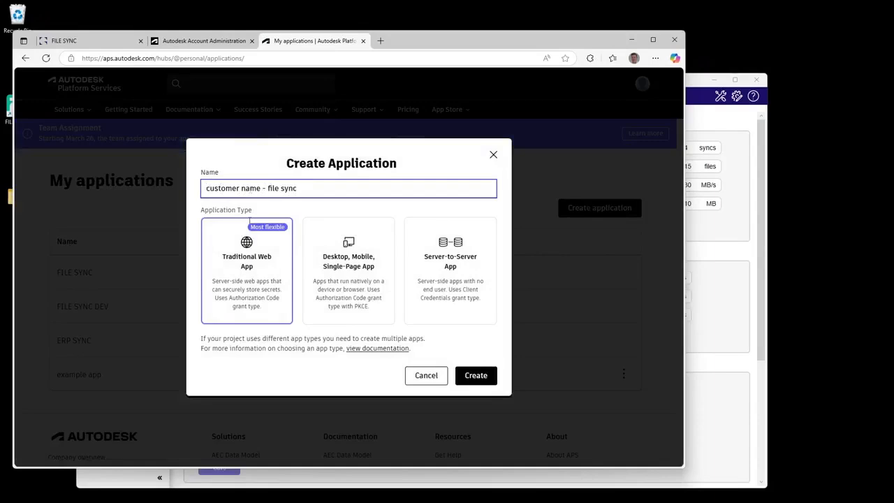
pyautogui.click(258, 271)
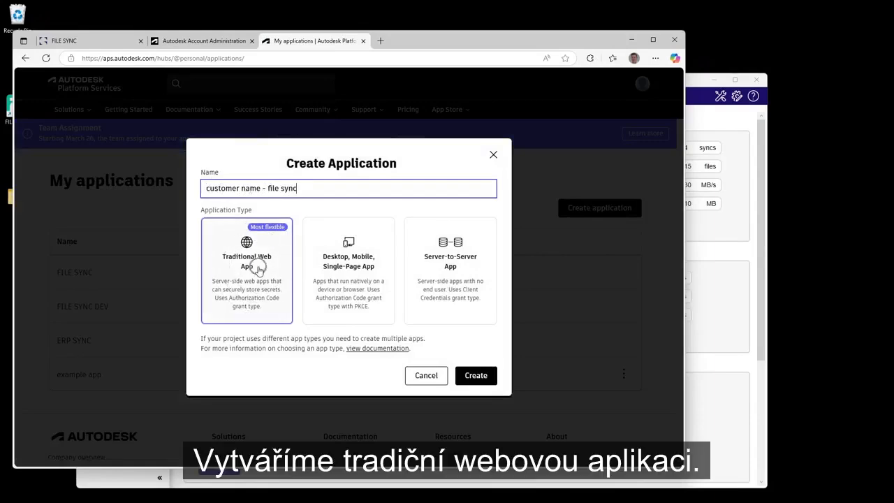
pyautogui.click(475, 375)
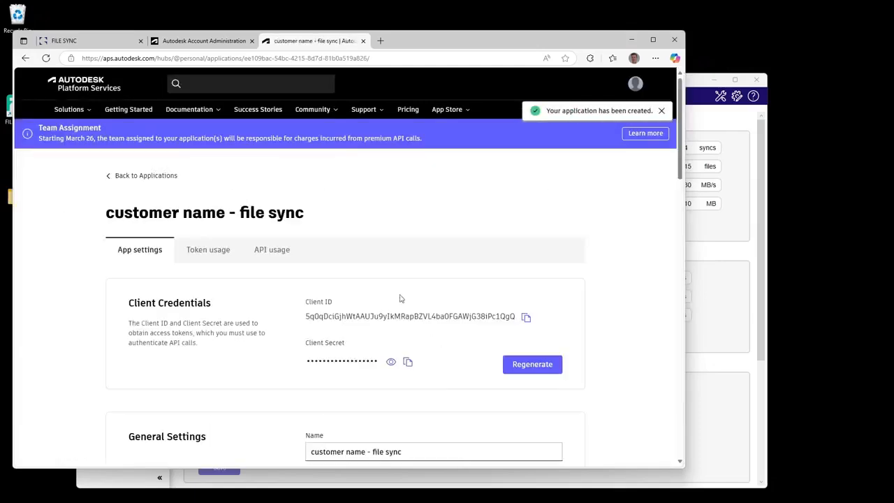
# Step: Examine the new application's client credentials, highlighting the Client ID value
pyautogui.scroll(-2, 385, 248)
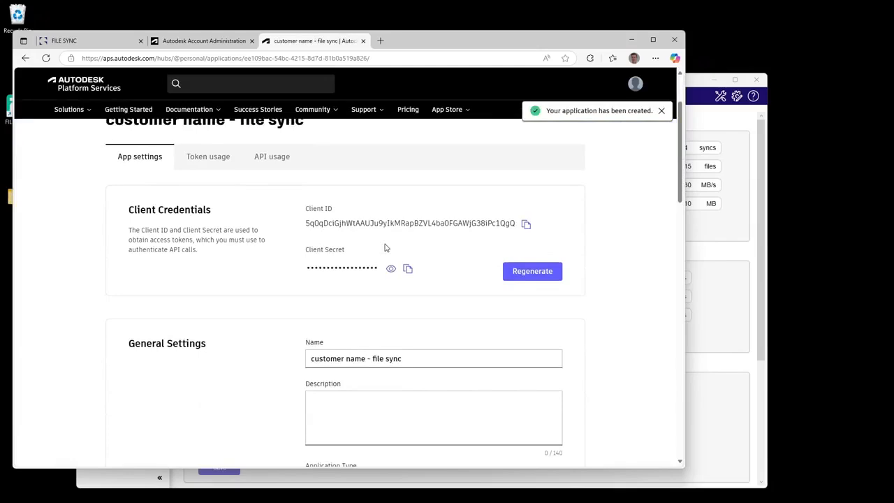
pyautogui.moveTo(305, 209); pyautogui.dragTo(333, 211)
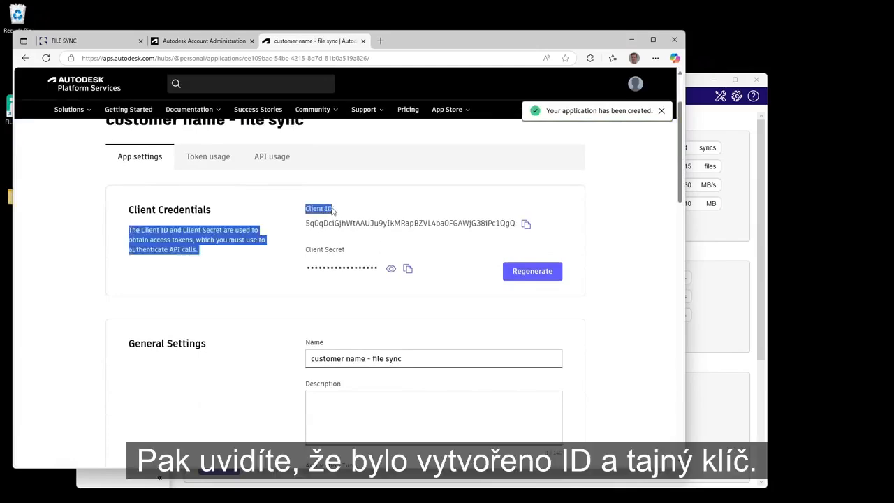
pyautogui.doubleClick(319, 268)
pyautogui.doubleClick(413, 222)
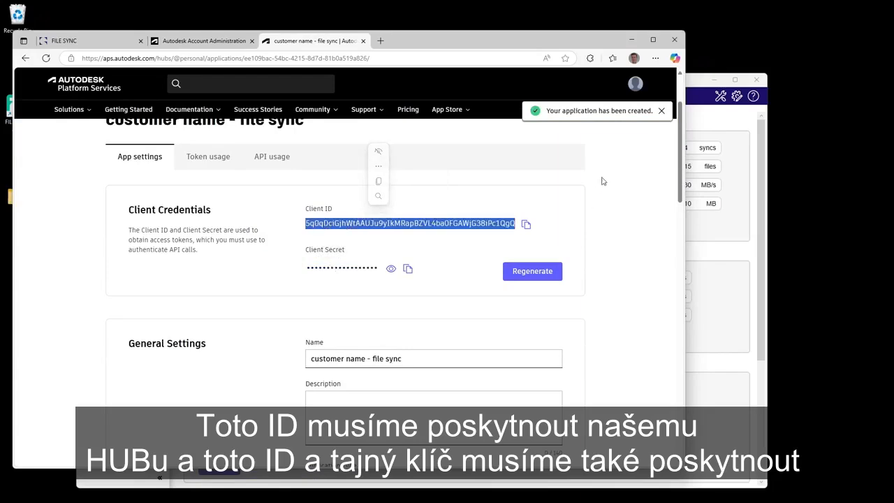
pyautogui.scroll(-3, 677, 206)
pyautogui.scroll(-2, 678, 206)
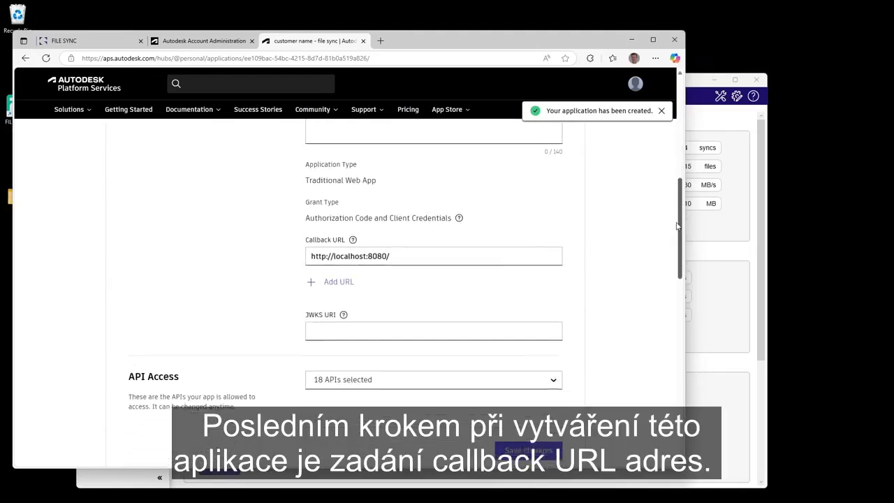
pyautogui.moveTo(399, 248); pyautogui.dragTo(312, 250)
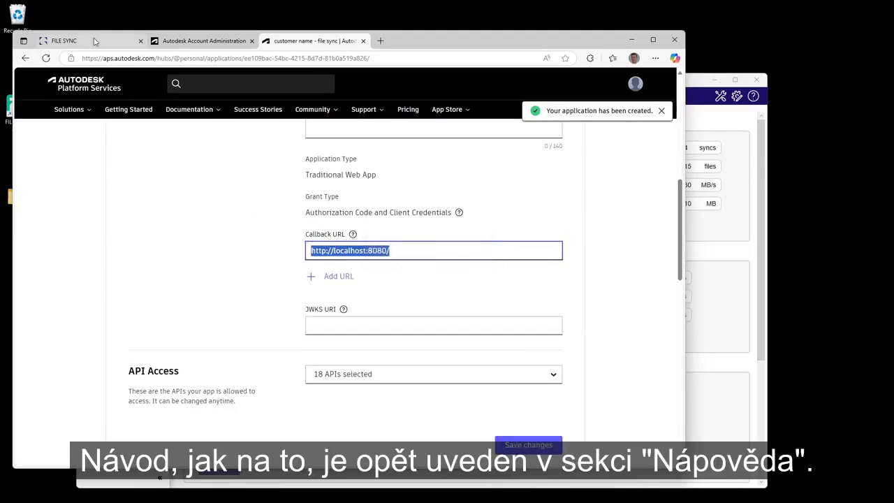
pyautogui.click(64, 41)
pyautogui.scroll(1, 245, 194)
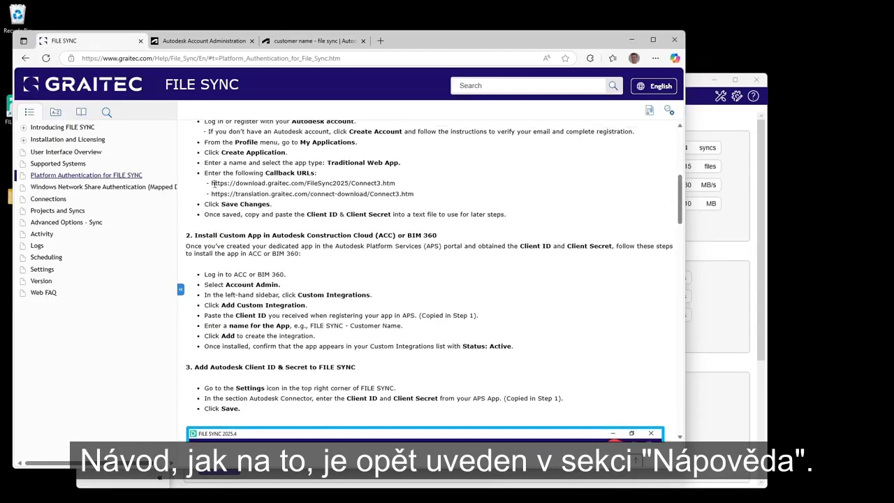
pyautogui.moveTo(212, 183); pyautogui.dragTo(400, 184)
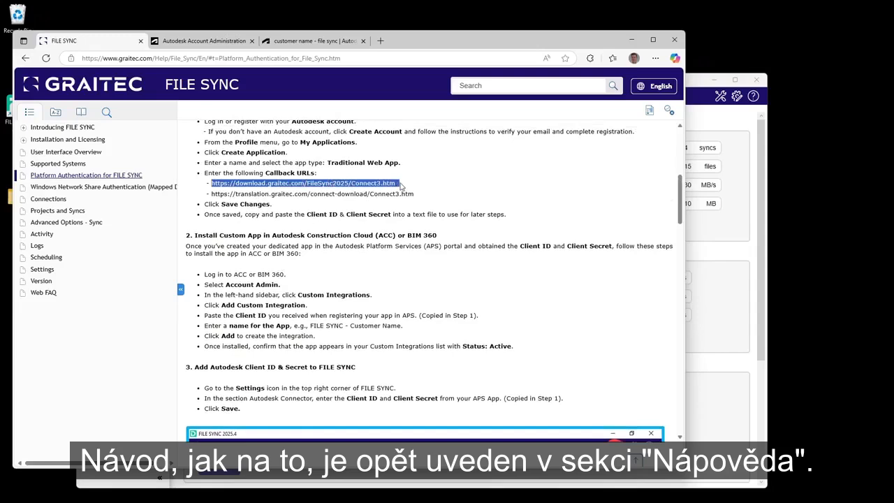
pyautogui.rightClick(363, 183)
pyautogui.click(387, 190)
pyautogui.click(314, 40)
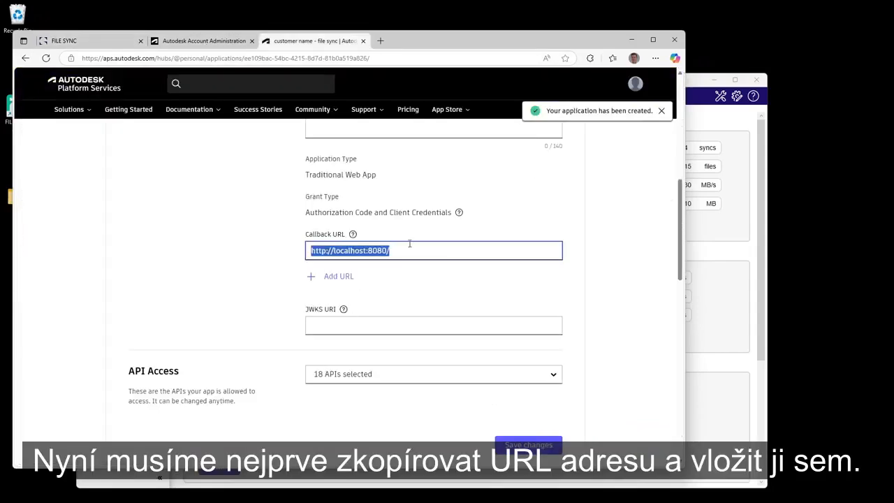
pyautogui.hotkey('ctrl', 'v')
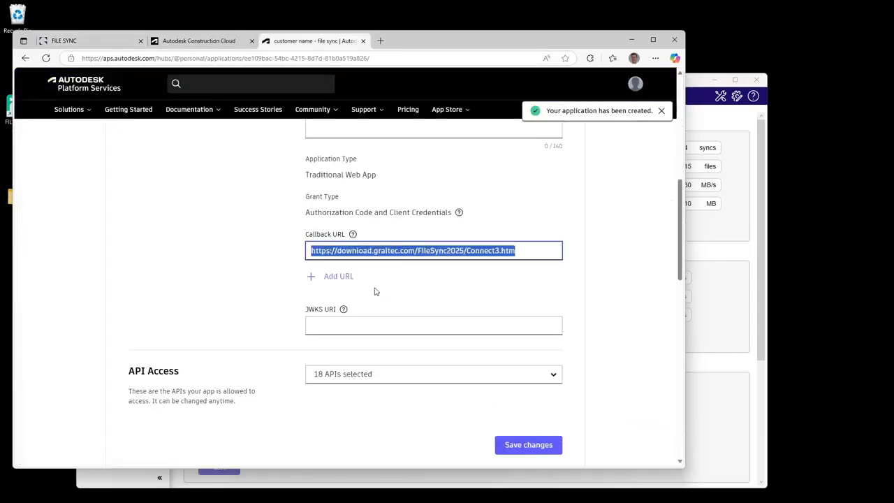
pyautogui.click(339, 277)
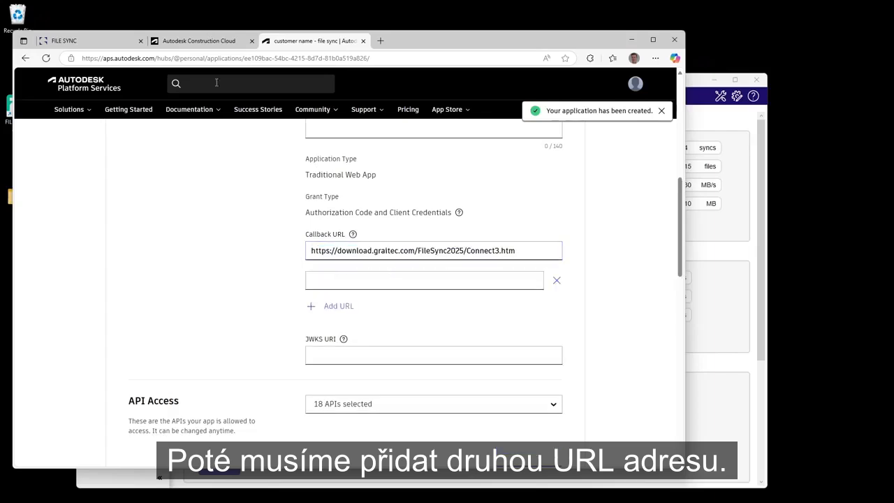
pyautogui.click(103, 43)
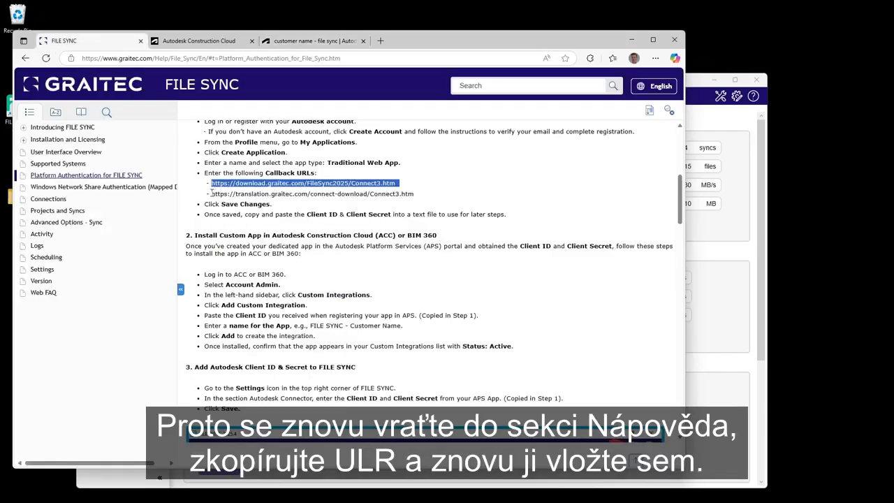
pyautogui.moveTo(211, 193); pyautogui.dragTo(415, 195)
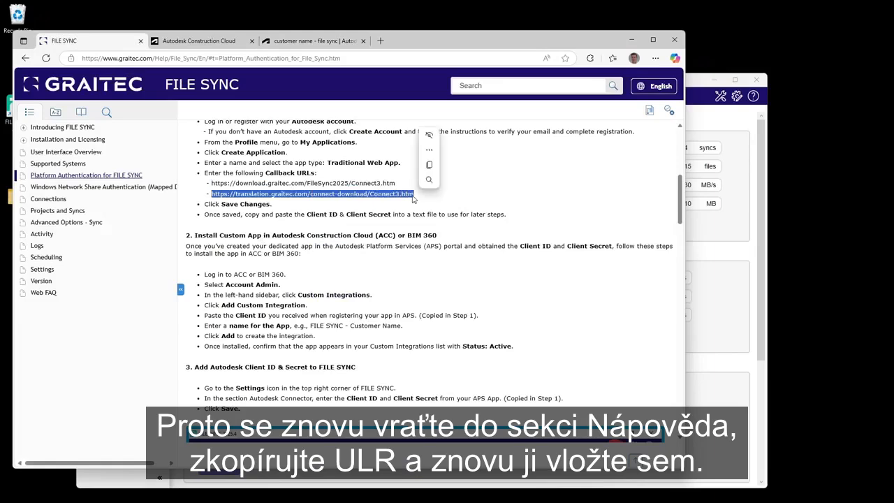
pyautogui.hotkey('ctrl', 'c')
pyautogui.click(291, 43)
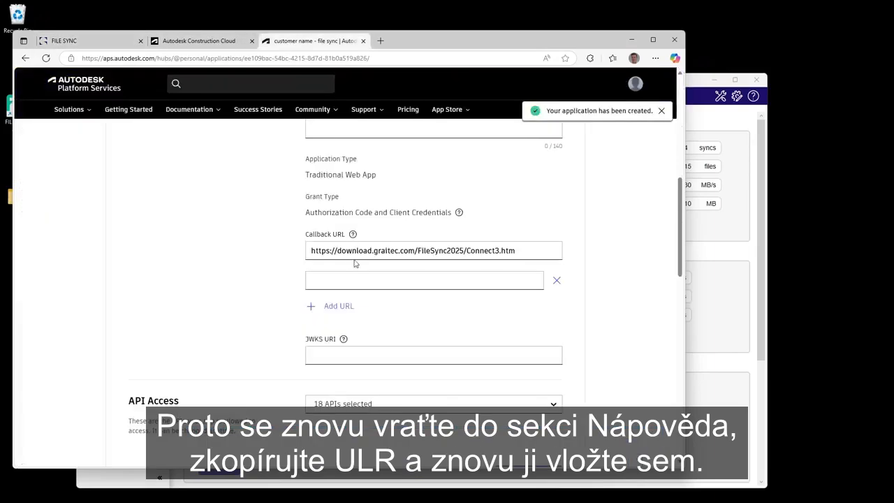
pyautogui.click(372, 282)
pyautogui.hotkey('ctrl', 'v')
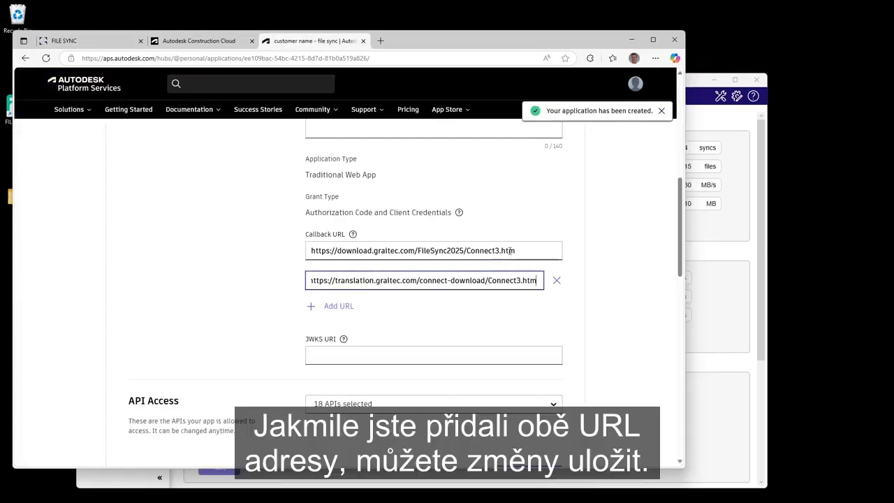
# Step: Review both callback URLs and save the changes to the application's general settings
pyautogui.moveTo(512, 250); pyautogui.dragTo(318, 263)
pyautogui.moveTo(529, 281); pyautogui.dragTo(308, 280)
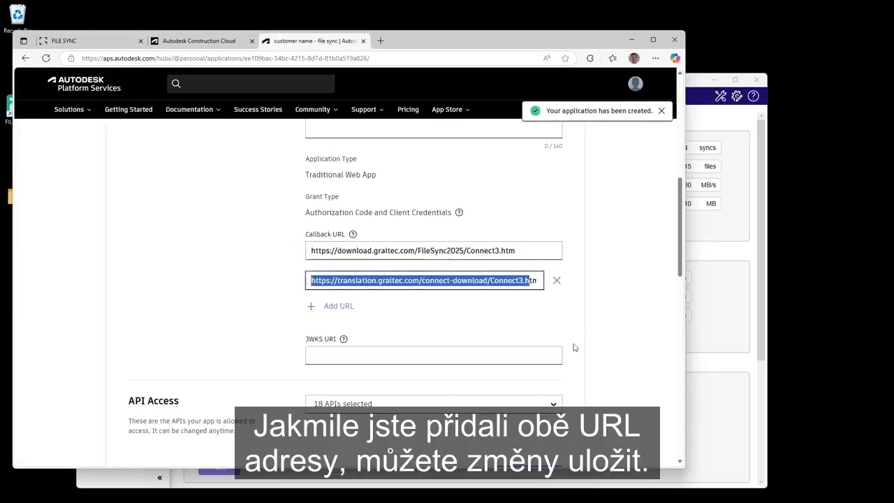
pyautogui.scroll(-7, 555, 352)
pyautogui.scroll(1, 559, 348)
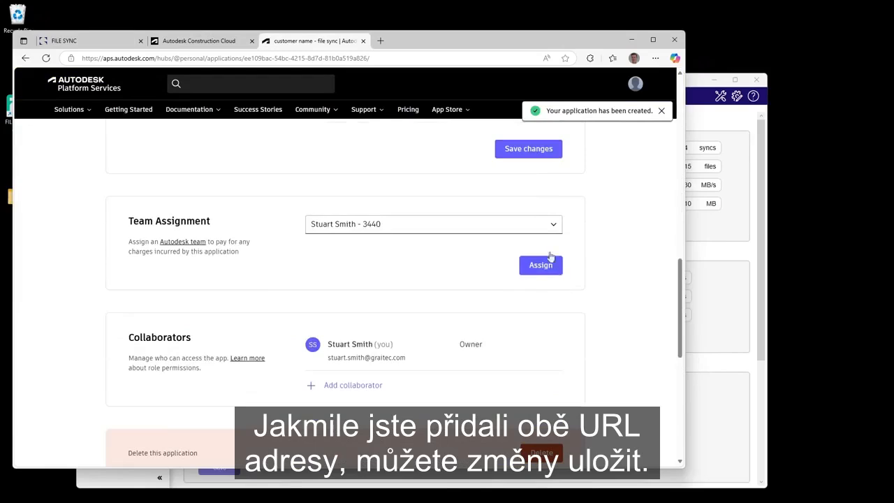
pyautogui.click(528, 150)
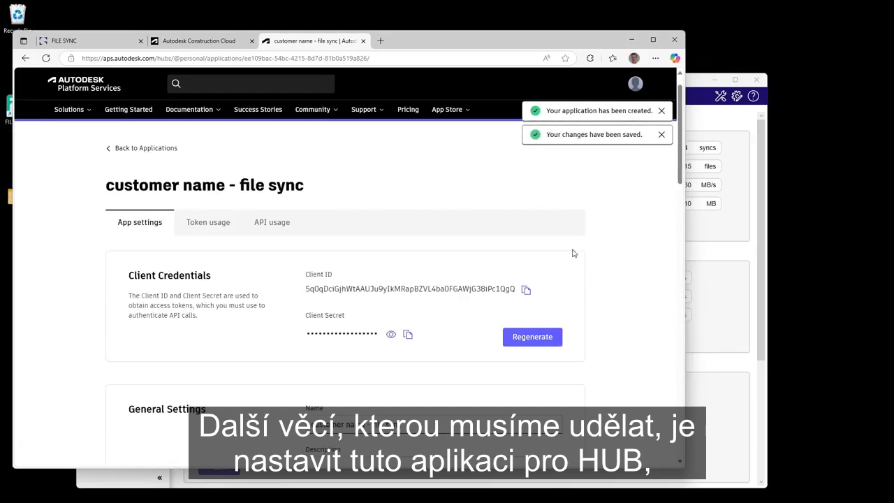
# Step: Copy the application's Client ID and open the Custom integrations page in Autodesk Construction Cloud's Account Admin
pyautogui.click(526, 290)
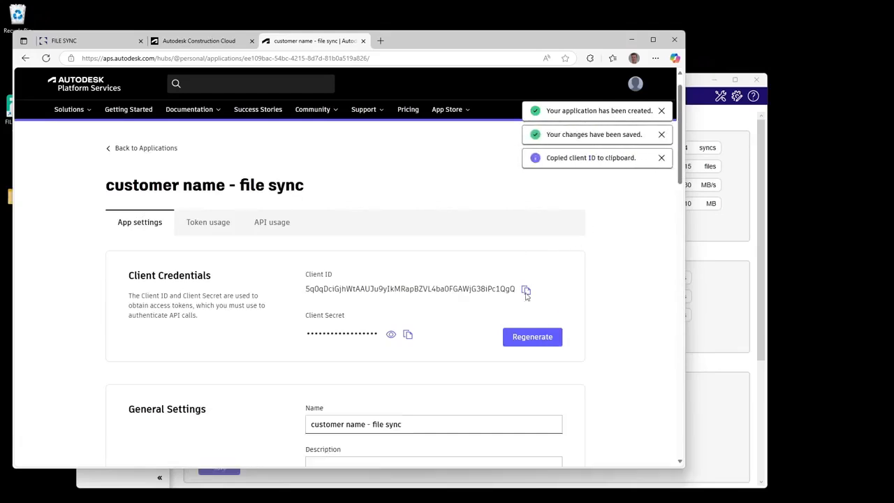
pyautogui.press('ctrl')
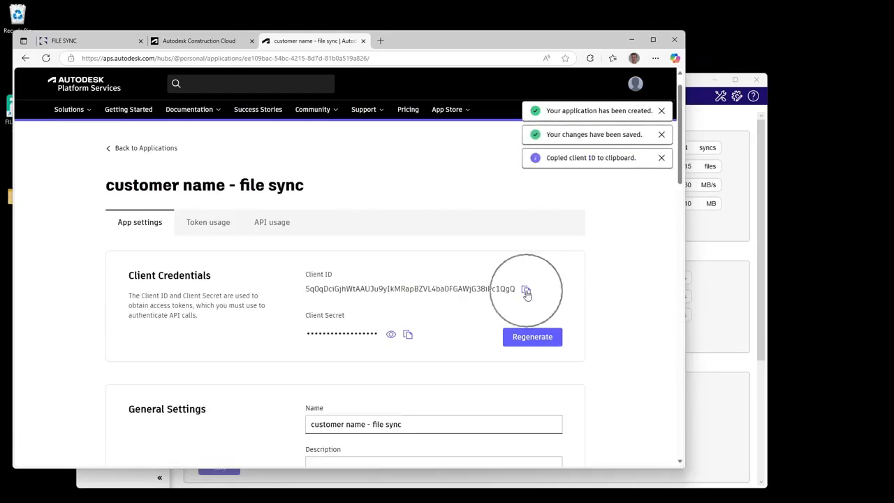
pyautogui.click(190, 42)
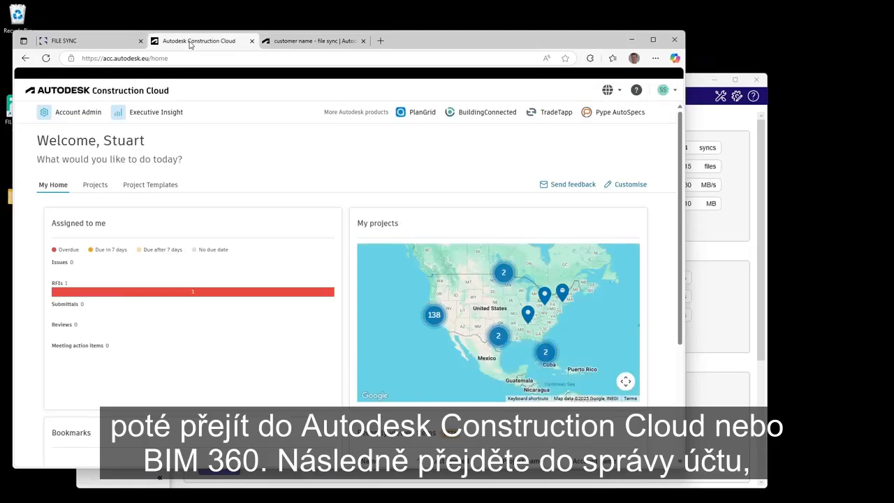
pyautogui.click(73, 111)
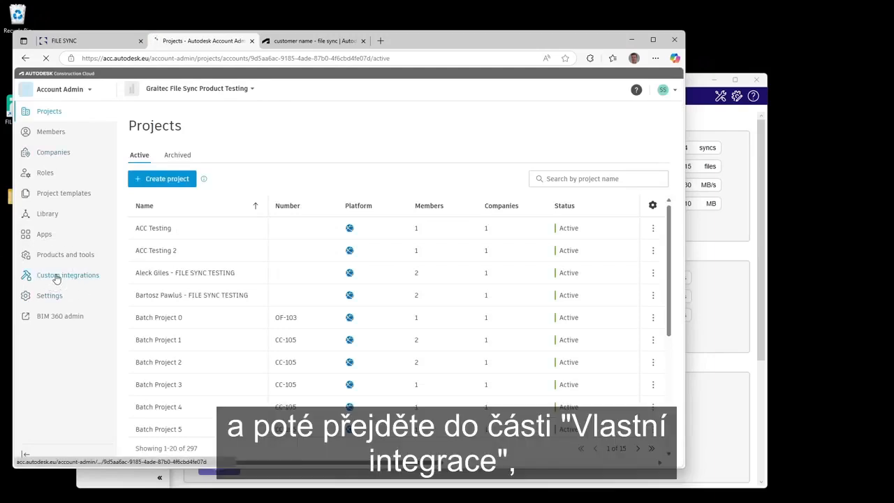
pyautogui.click(57, 278)
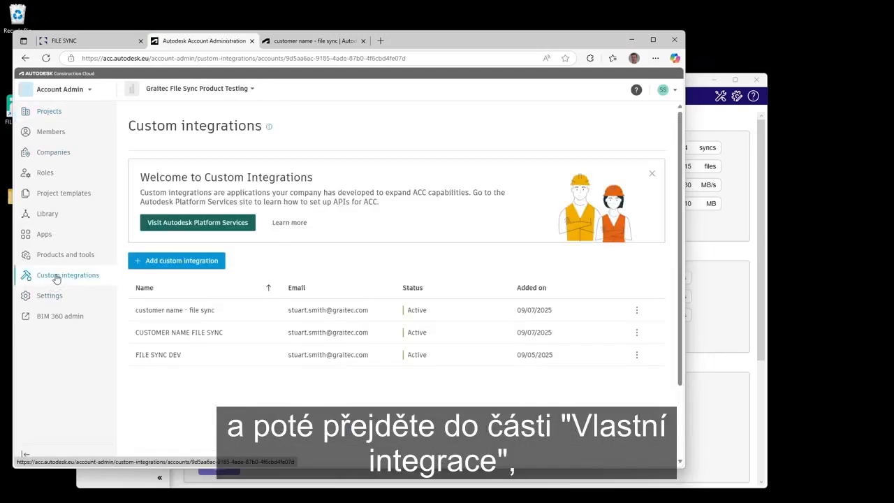
# Step: Add a custom integration named "example customer - file sync 2" using the copied Autodesk Platform Services Client ID
pyautogui.click(174, 260)
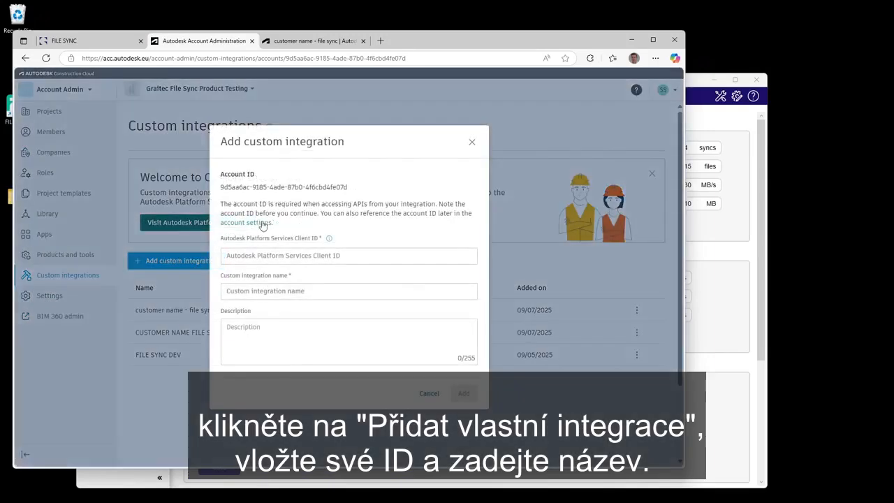
pyautogui.click(263, 255)
pyautogui.rightClick(276, 252)
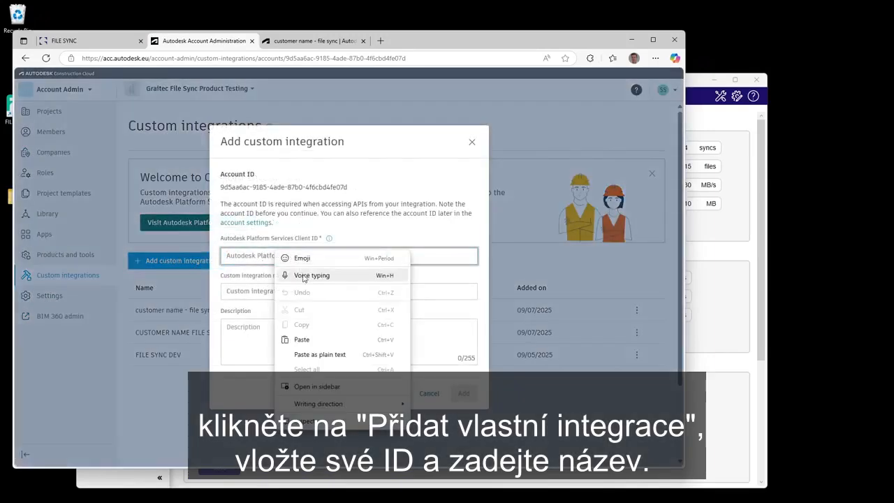
pyautogui.click(297, 340)
pyautogui.click(289, 292)
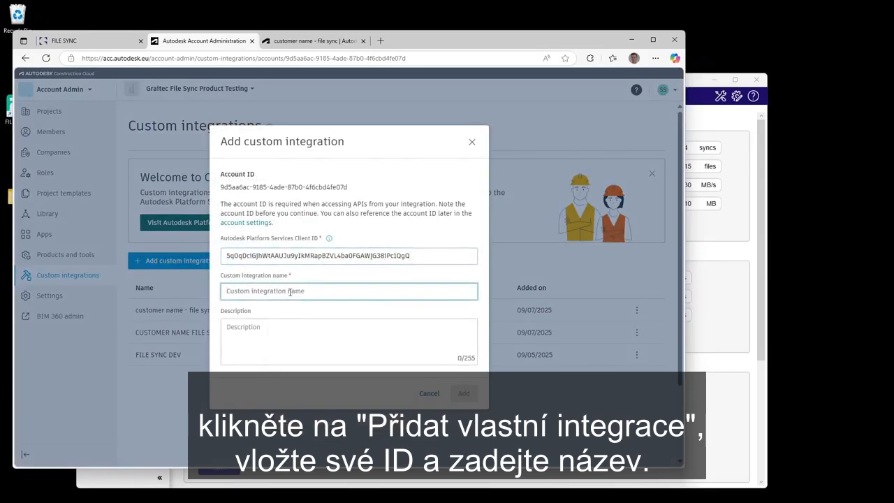
pyautogui.write('example customer - ')
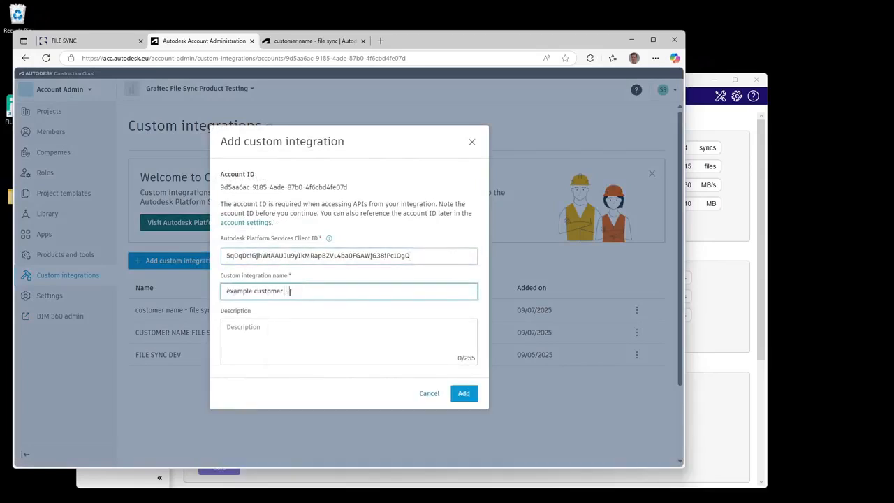
pyautogui.write('file sync 2')
pyautogui.click(461, 395)
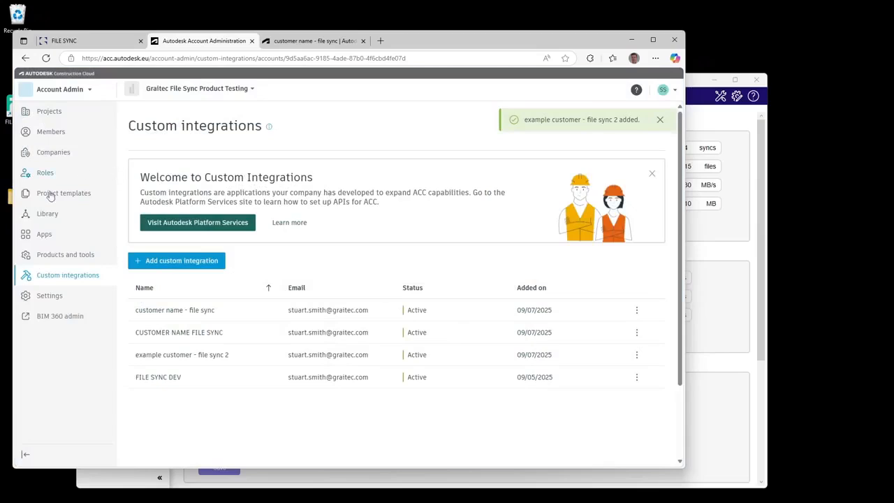
# Step: Uninstall the Graitec File Sync app from the account's installed apps and confirm its removal
pyautogui.click(44, 236)
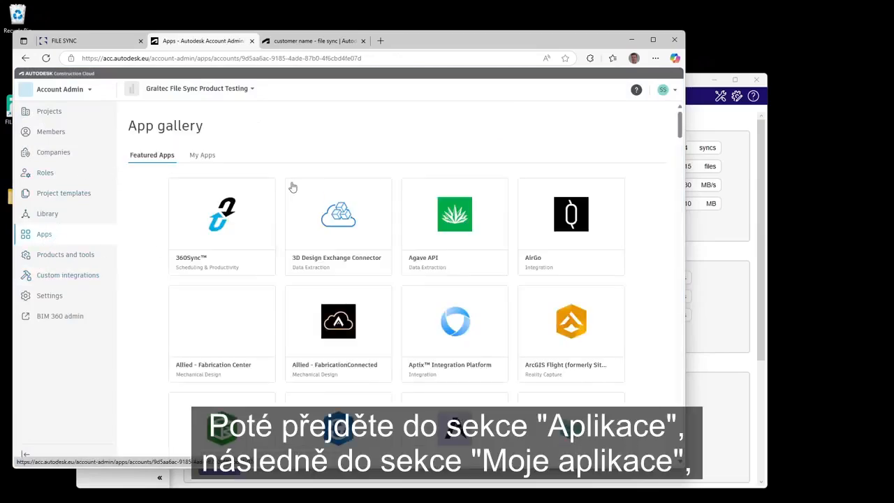
pyautogui.click(202, 155)
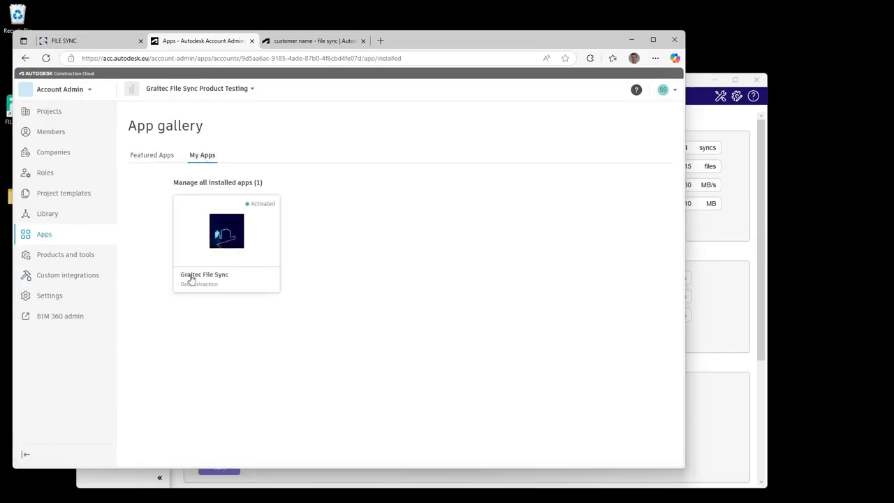
pyautogui.click(227, 244)
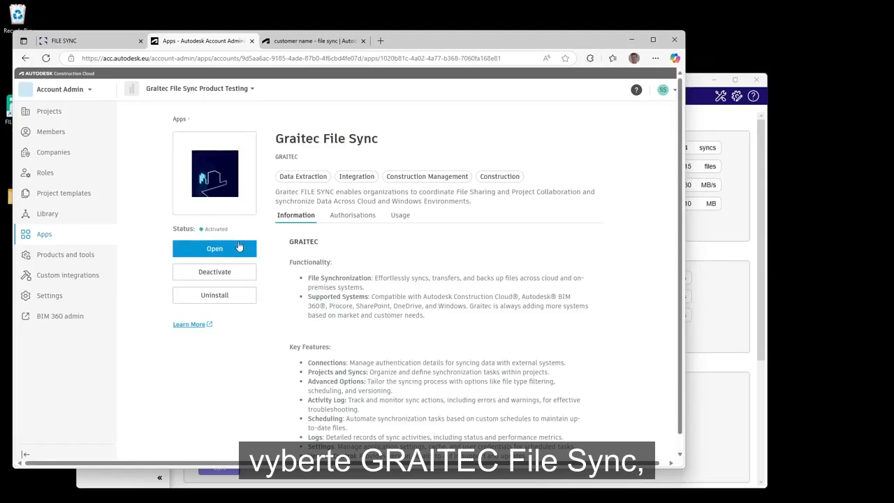
pyautogui.click(216, 298)
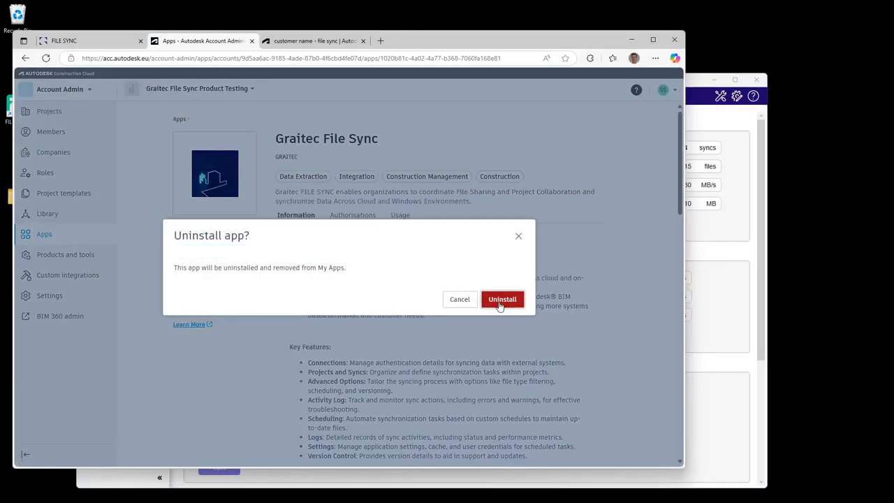
pyautogui.click(500, 301)
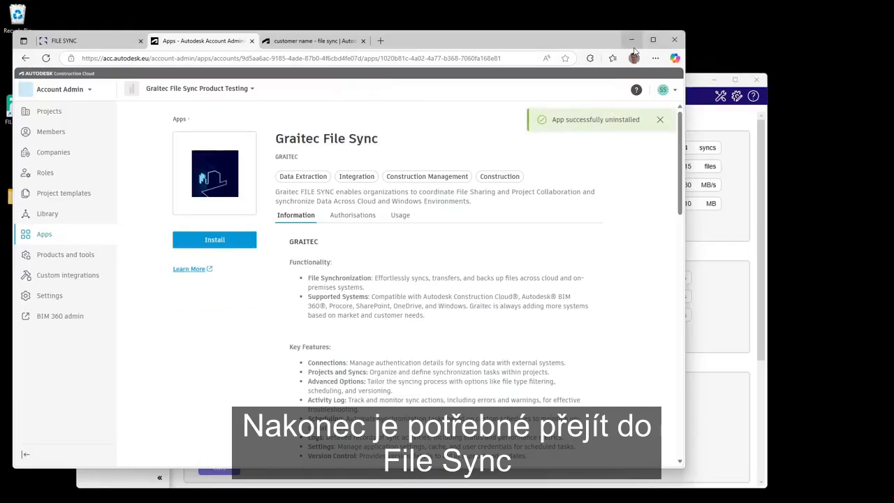
# Step: Switch to FILE SYNC 2026 and paste the copied Client ID as the Autodesk Connector's Autodesk Client Id
pyautogui.click(741, 132)
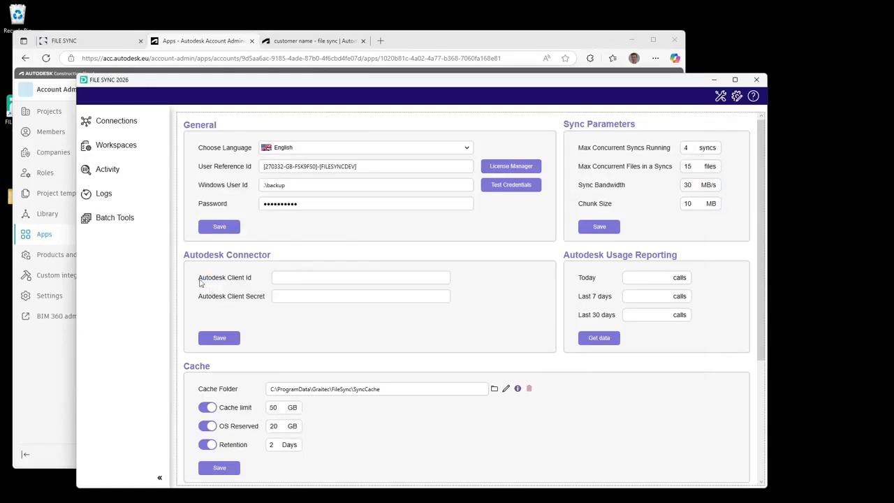
pyautogui.rightClick(286, 278)
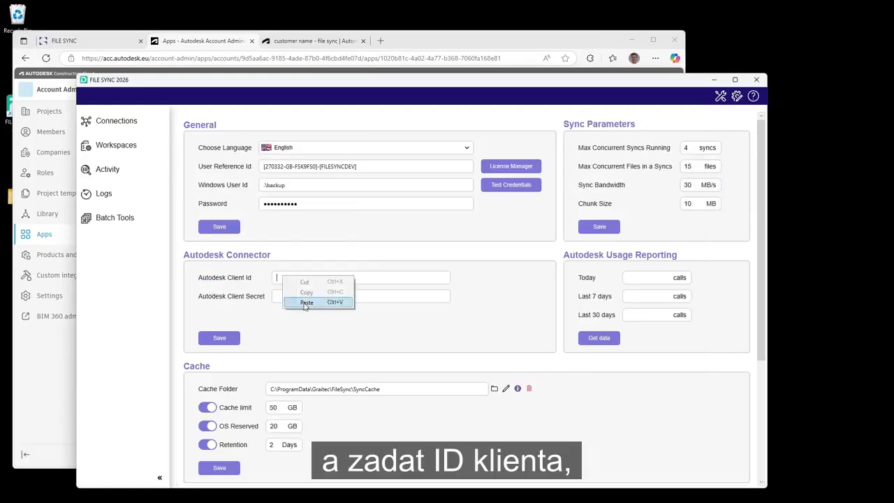
pyautogui.click(305, 300)
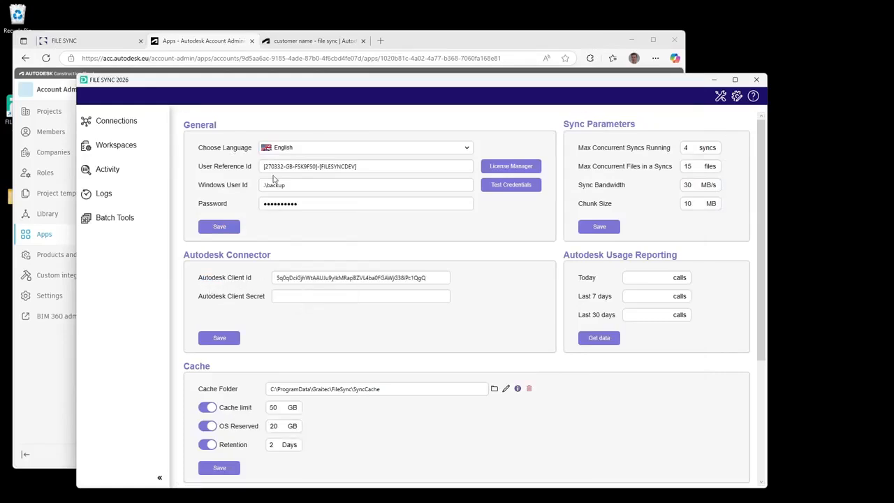
# Step: Copy the application's Client Secret from Autodesk Platform Services, paste it as FILE SYNC 2026's Autodesk Client Secret, and save the Autodesk Connector settings
pyautogui.click(313, 41)
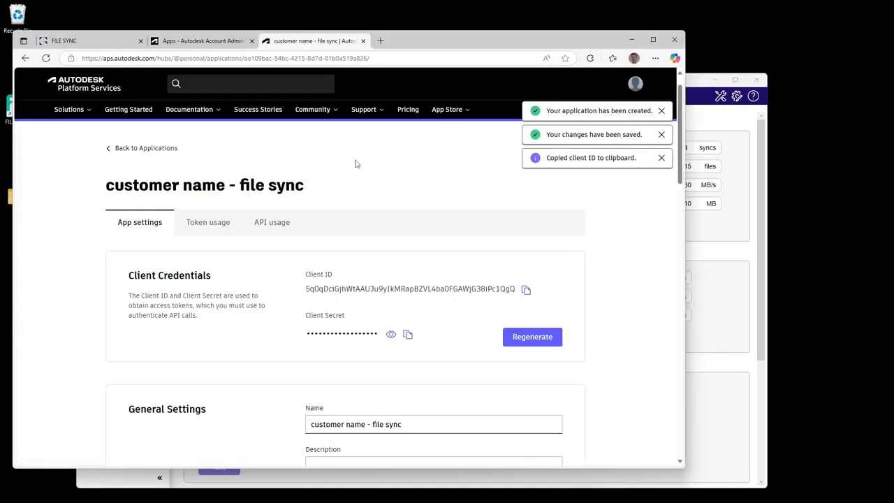
pyautogui.click(408, 336)
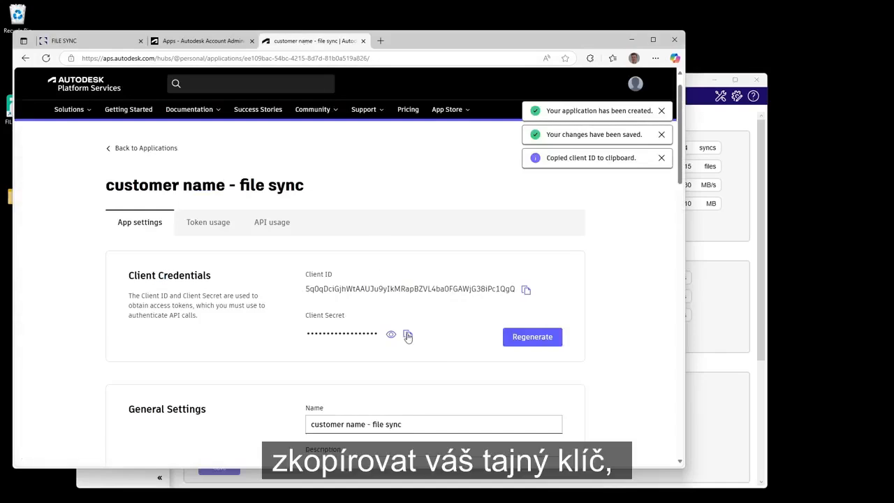
pyautogui.click(725, 265)
pyautogui.rightClick(294, 297)
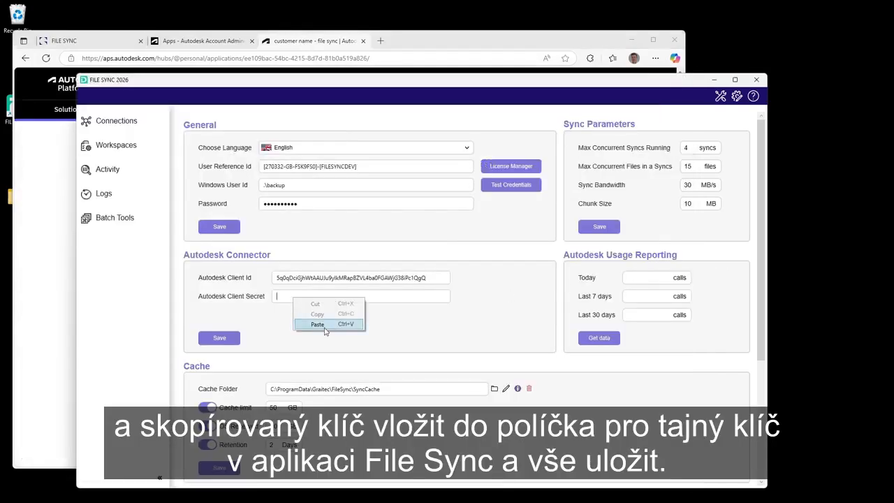
pyautogui.click(323, 327)
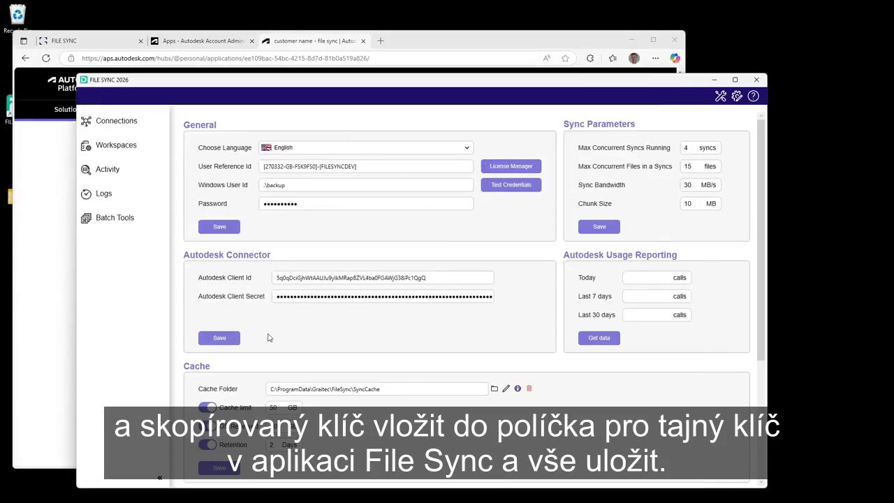
pyautogui.click(219, 339)
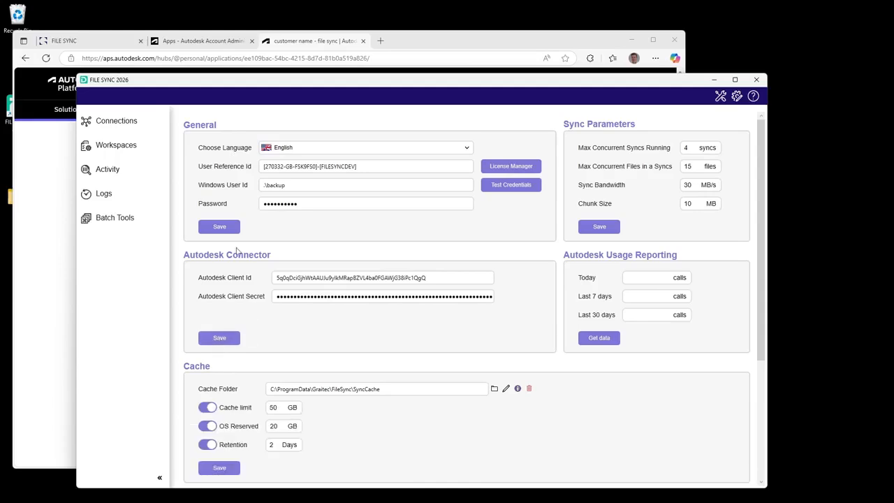
# Step: Open the "Autodesk Build - Graitec File Sync Product Testing" connection for editing and reconnect it, agreeing to update to the new Autodesk connector
pyautogui.click(130, 116)
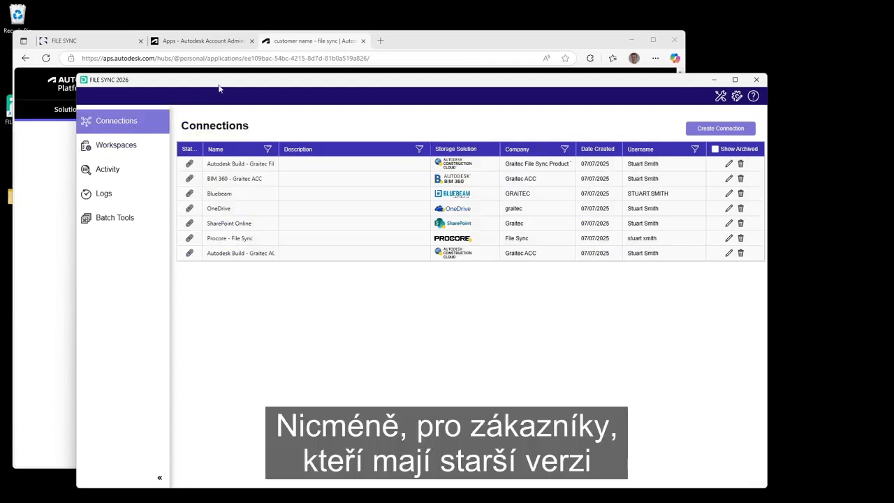
pyautogui.moveTo(220, 84); pyautogui.dragTo(201, 60)
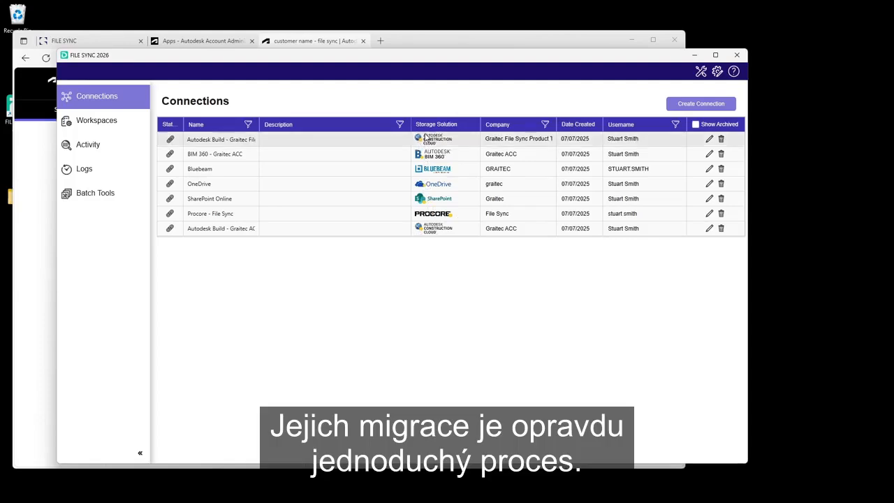
pyautogui.click(709, 140)
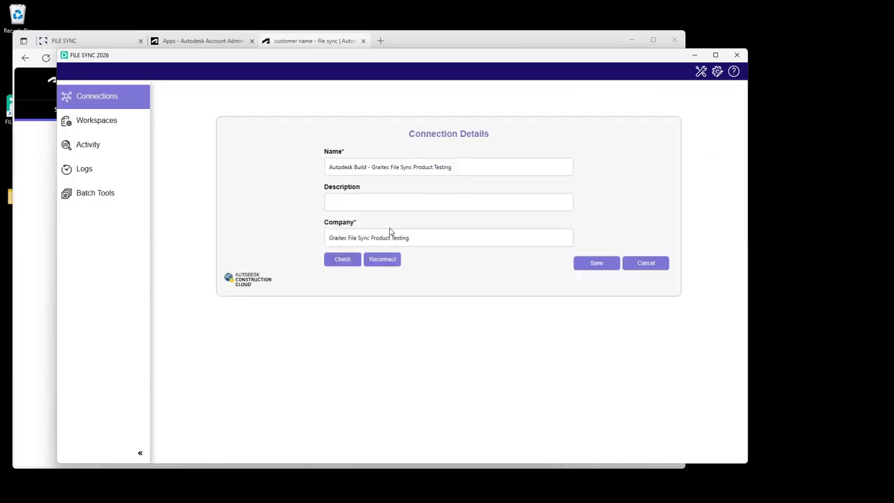
pyautogui.click(384, 261)
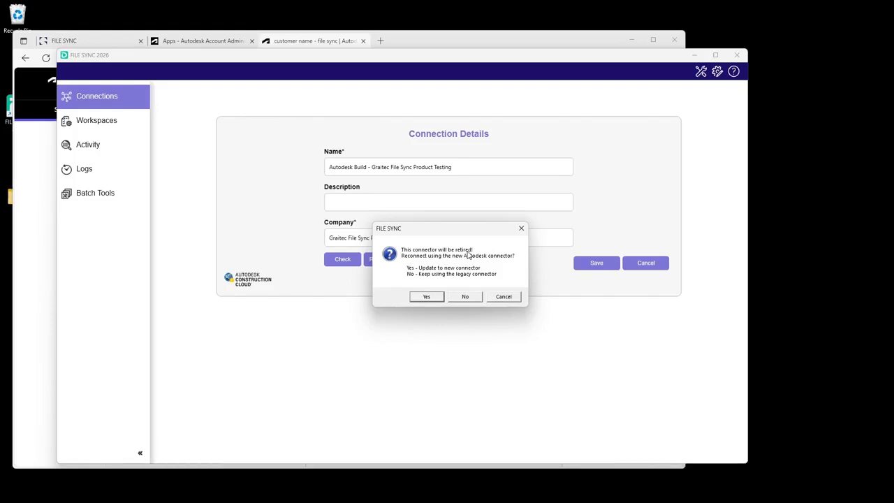
pyautogui.click(427, 297)
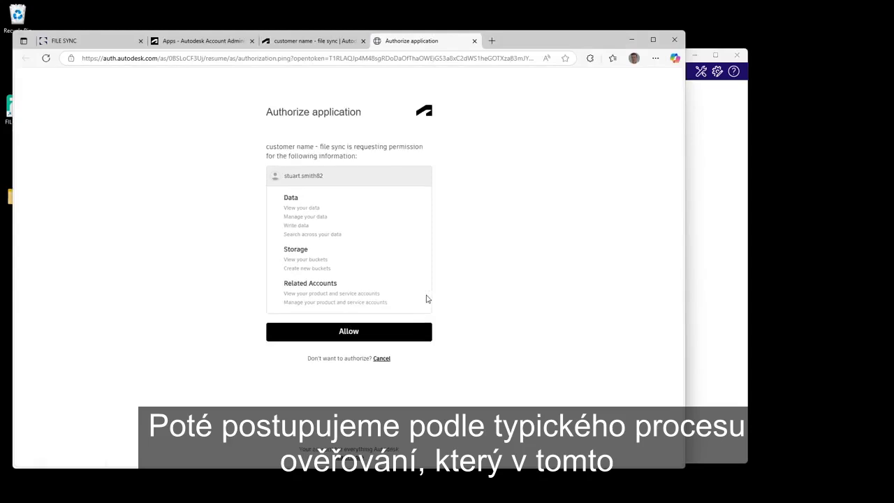
# Step: Authorize the "customer name - file sync" application in the browser, return to FILE SYNC 2026, and save the migrated connection
pyautogui.click(349, 341)
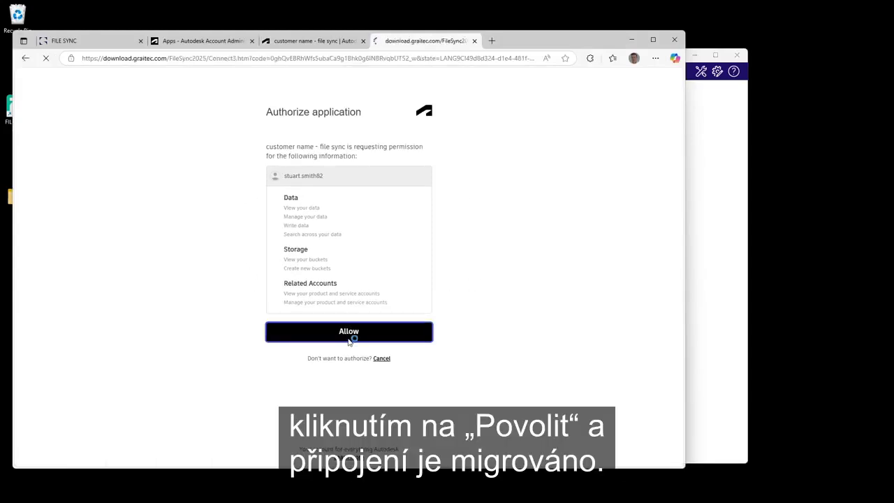
pyautogui.click(632, 41)
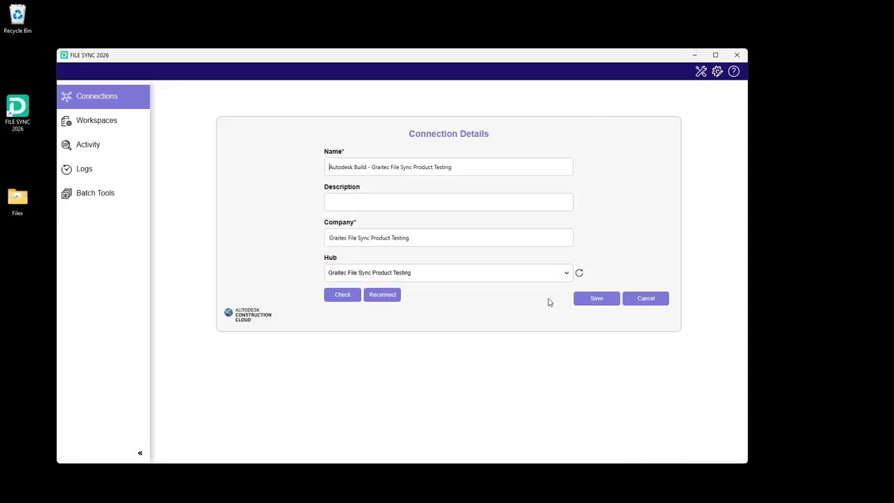
pyautogui.click(592, 299)
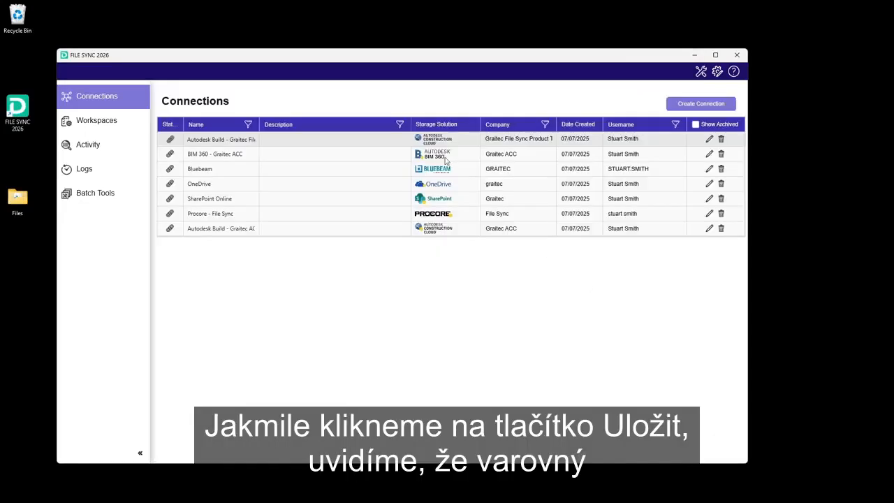